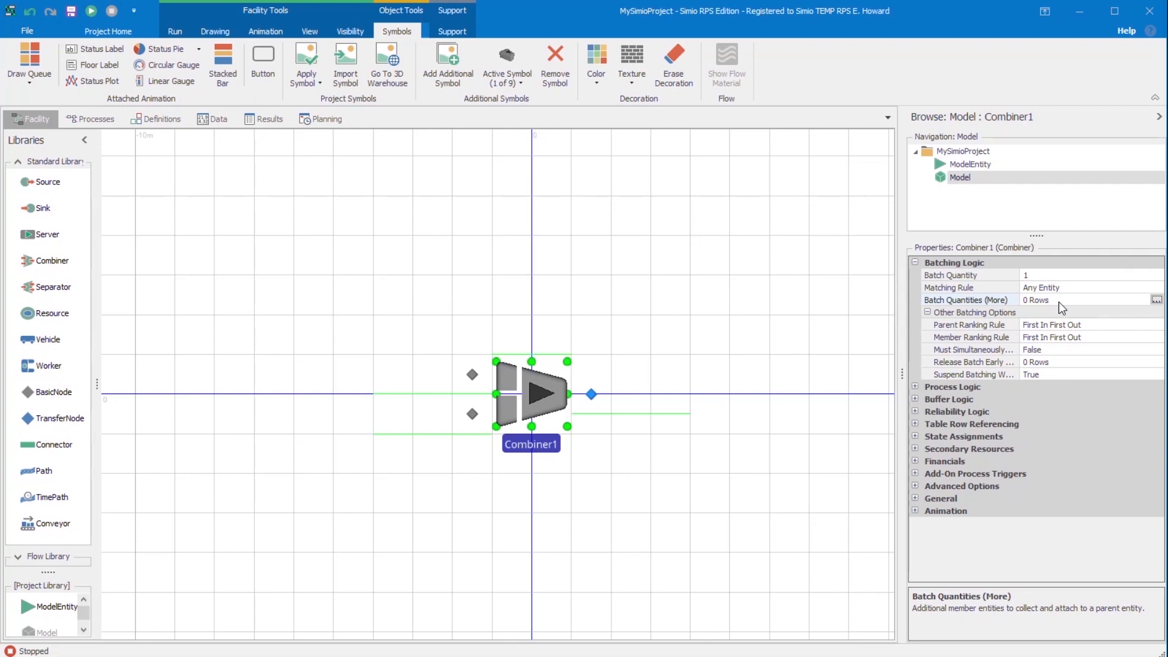
# Set Combiner1's Must Simultaneously Batch option to True
pyautogui.click(1043, 349)
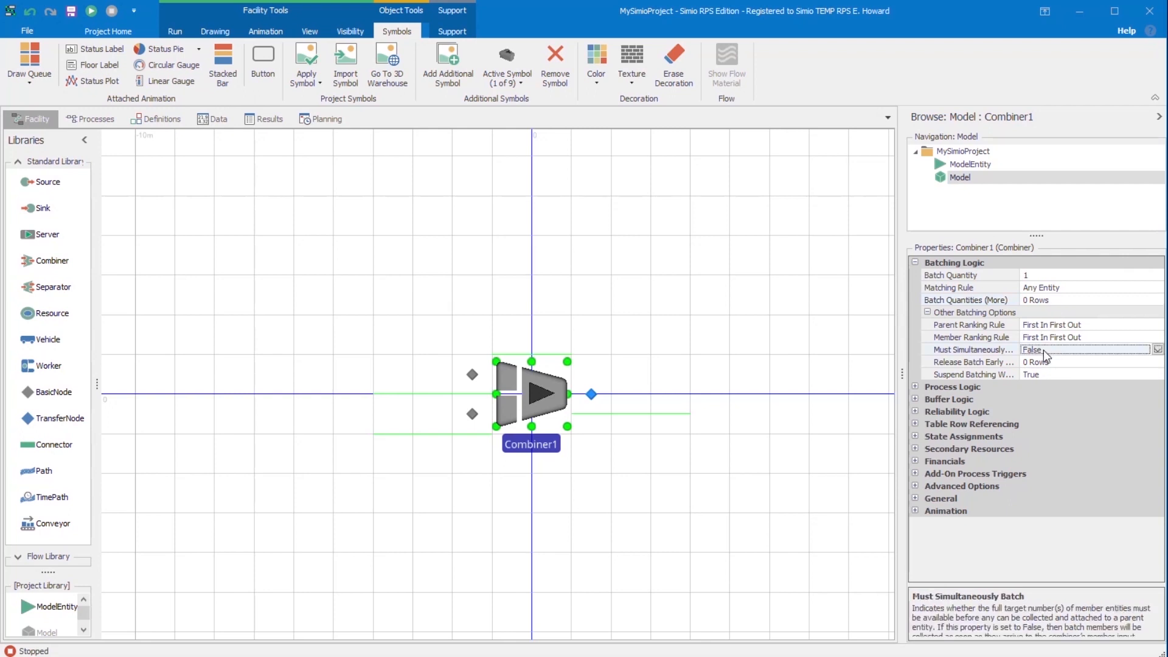
pyautogui.click(1157, 350)
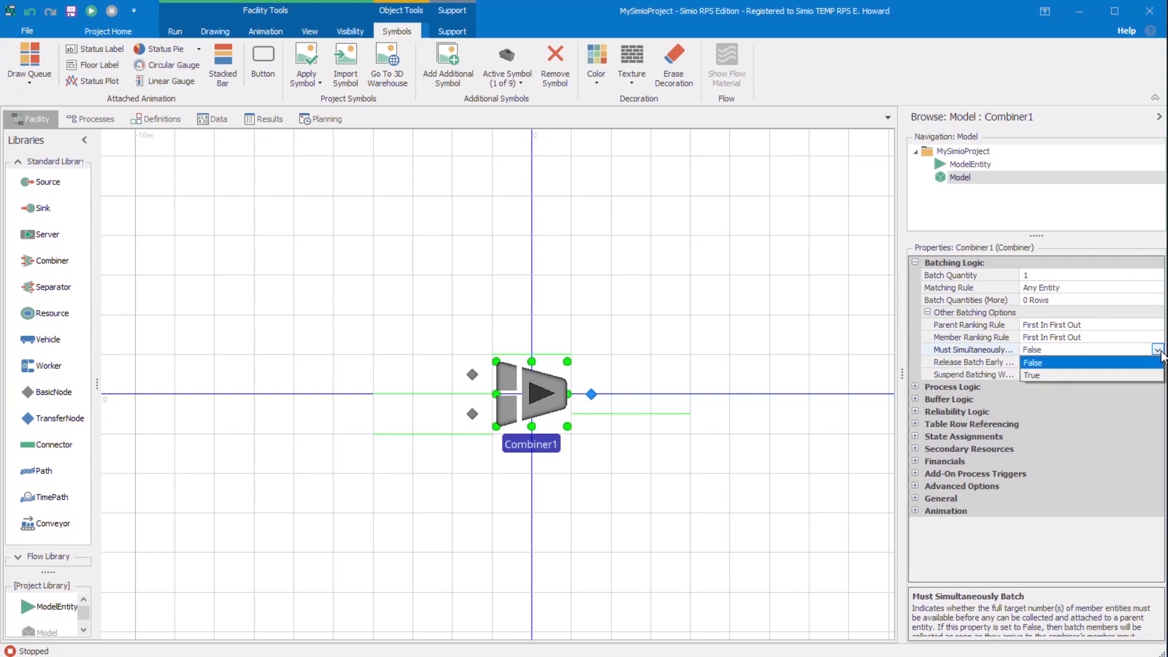
pyautogui.click(1072, 375)
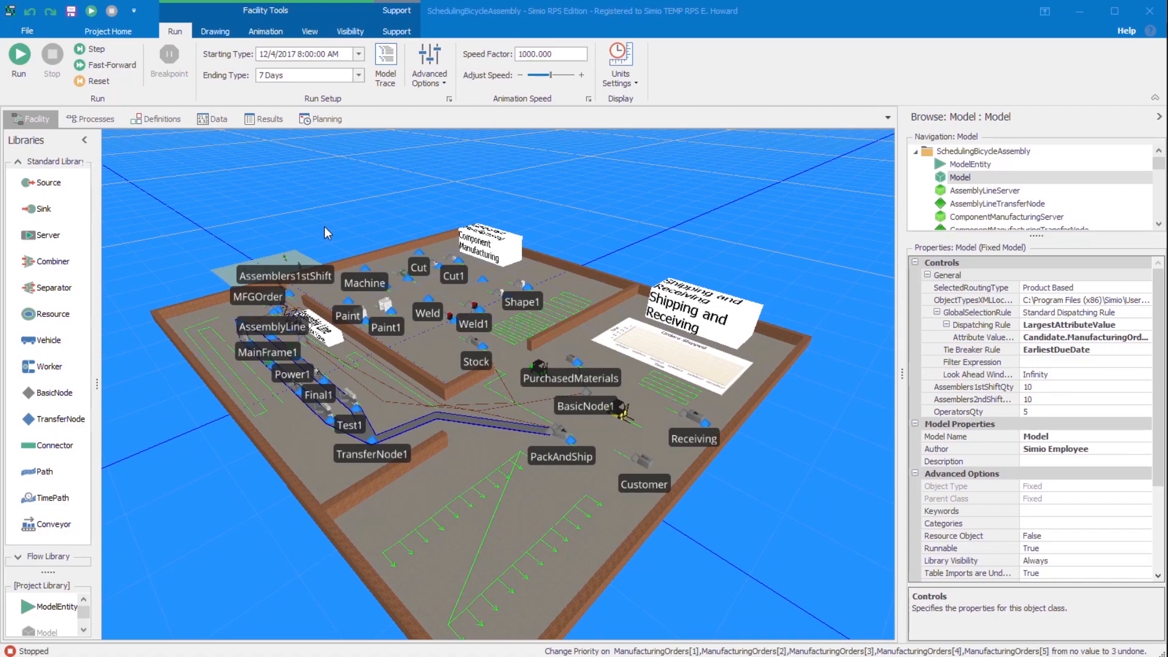
# Set the Priority of the first seven Manufacturing Orders rows, Order_SG_1 to Order_DG_2, to 4 in one edit
pyautogui.click(221, 122)
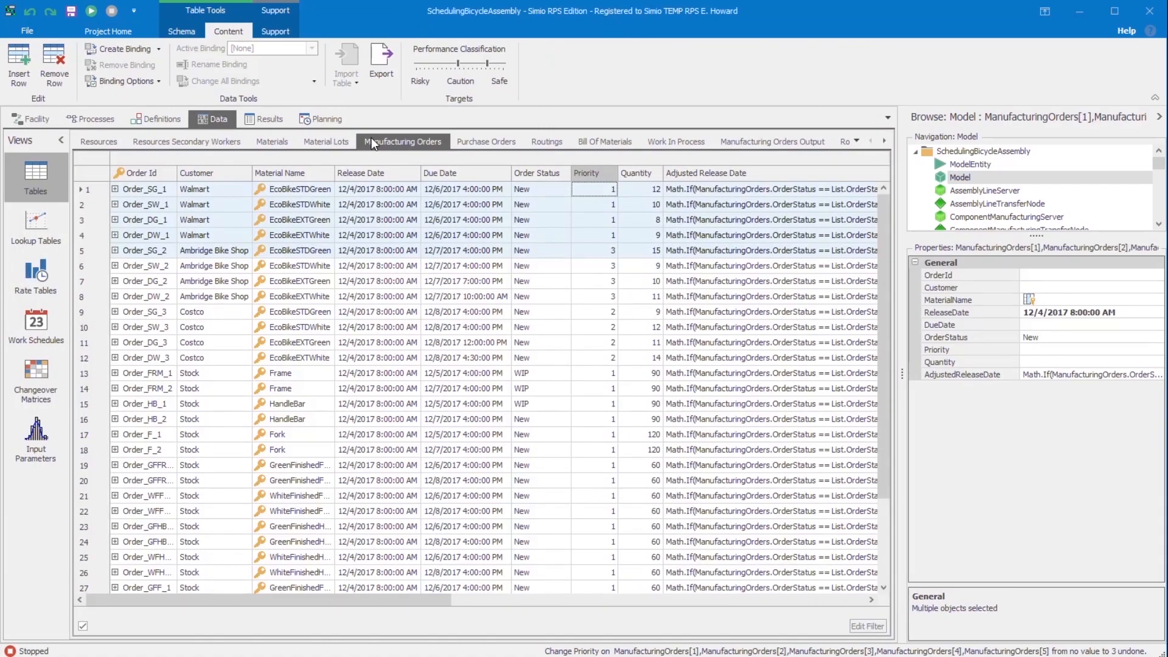
pyautogui.moveTo(84, 187); pyautogui.dragTo(90, 276)
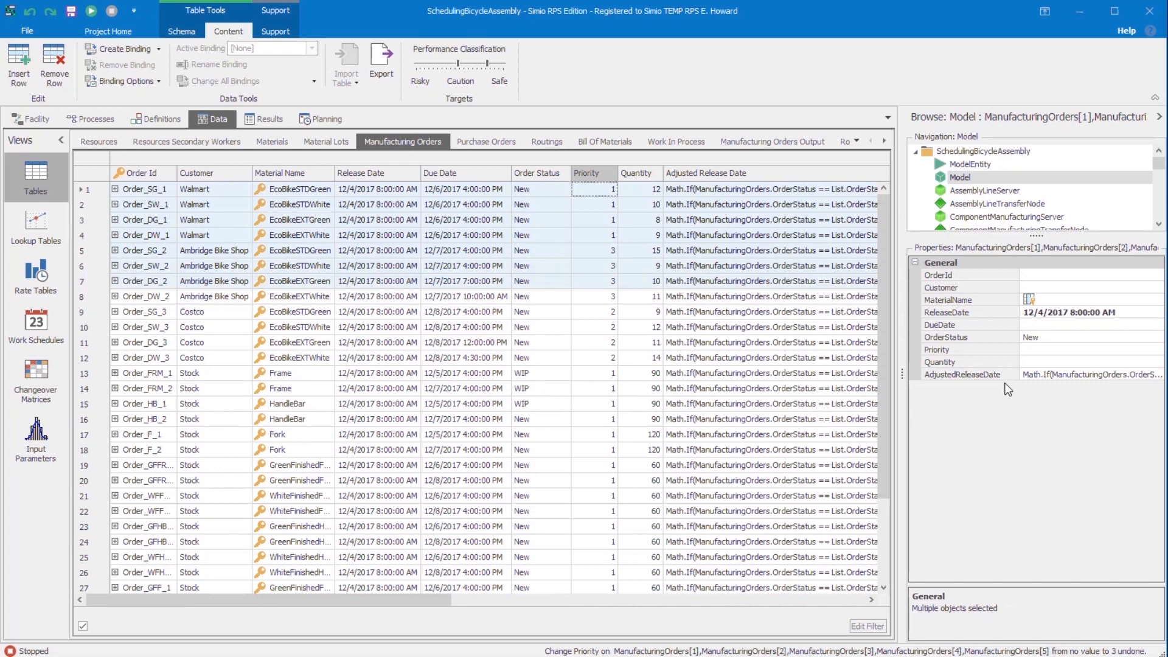
pyautogui.click(1039, 349)
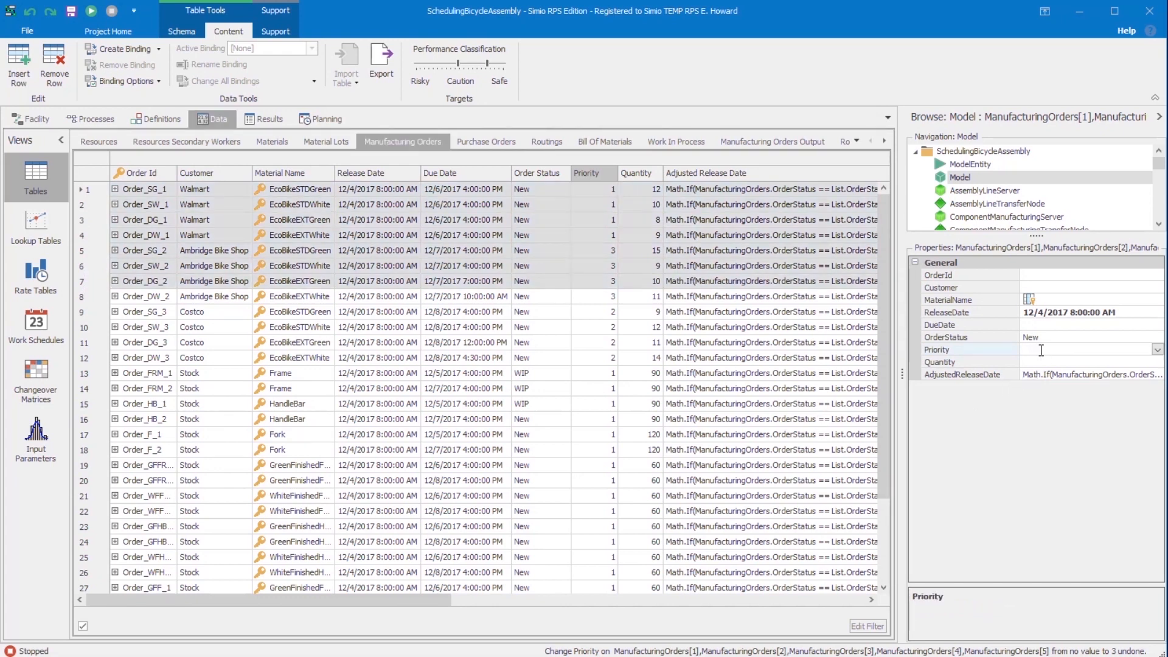
pyautogui.write('4')
pyautogui.press('Return')
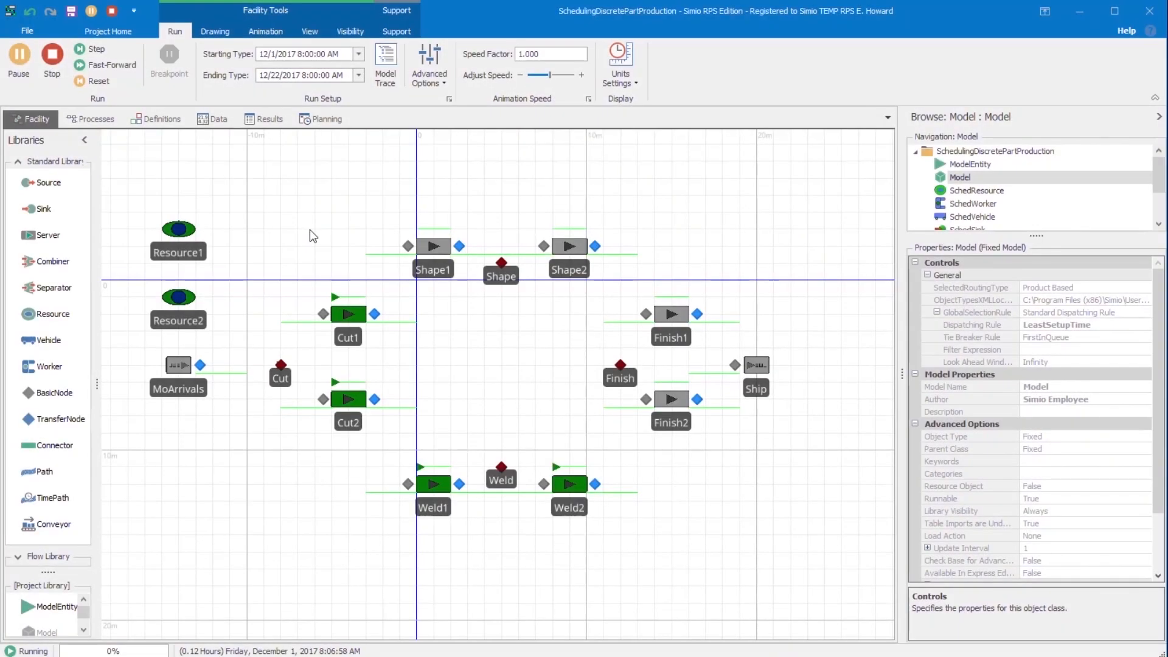
# Display the Material Lots data table while the model runs and show its binding options
pyautogui.click(211, 119)
pyautogui.click(289, 142)
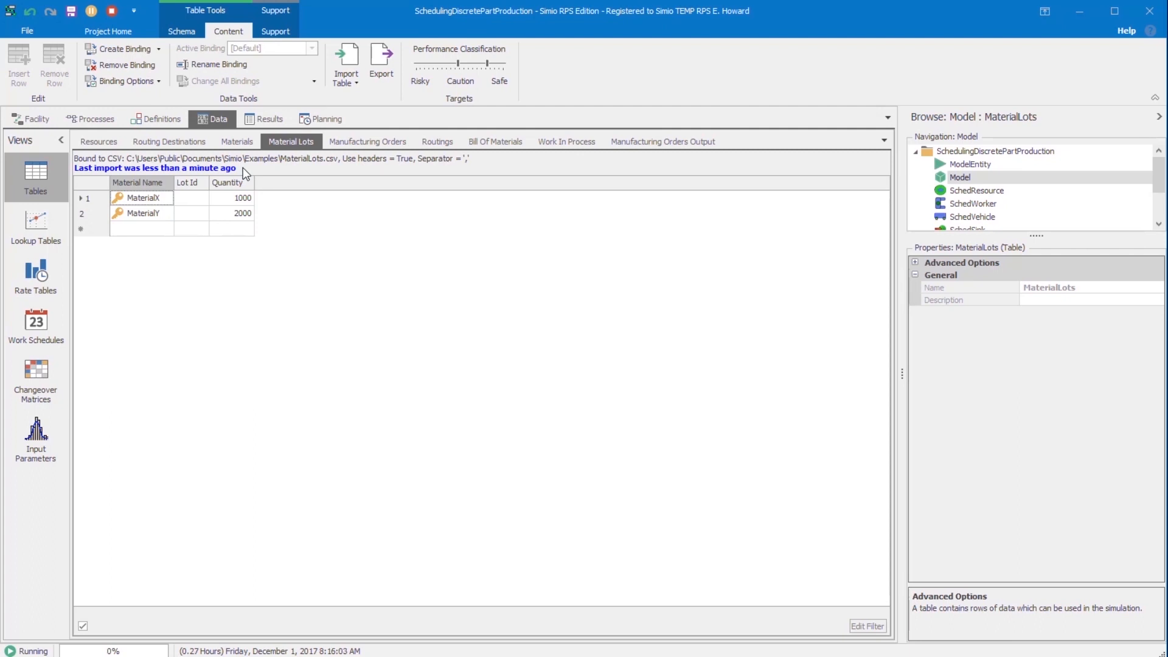
pyautogui.click(152, 86)
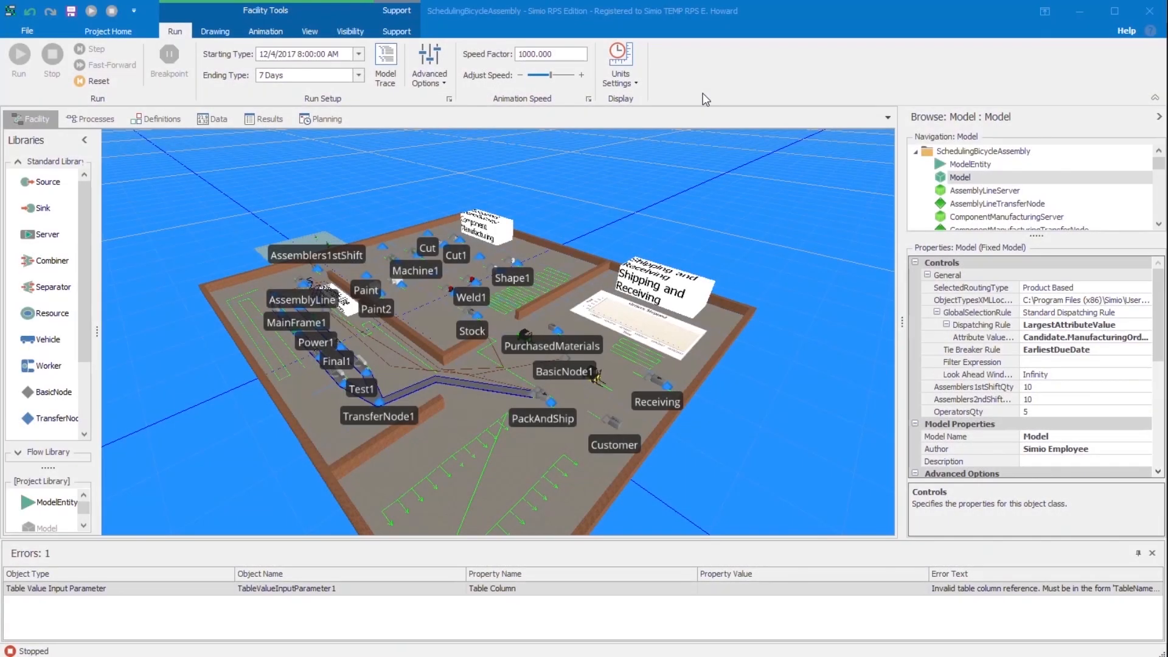
# Set Ignore Zero Values to True for TableValueInputParameter1 and review its Starting Index and Ending Index properties
pyautogui.click(215, 124)
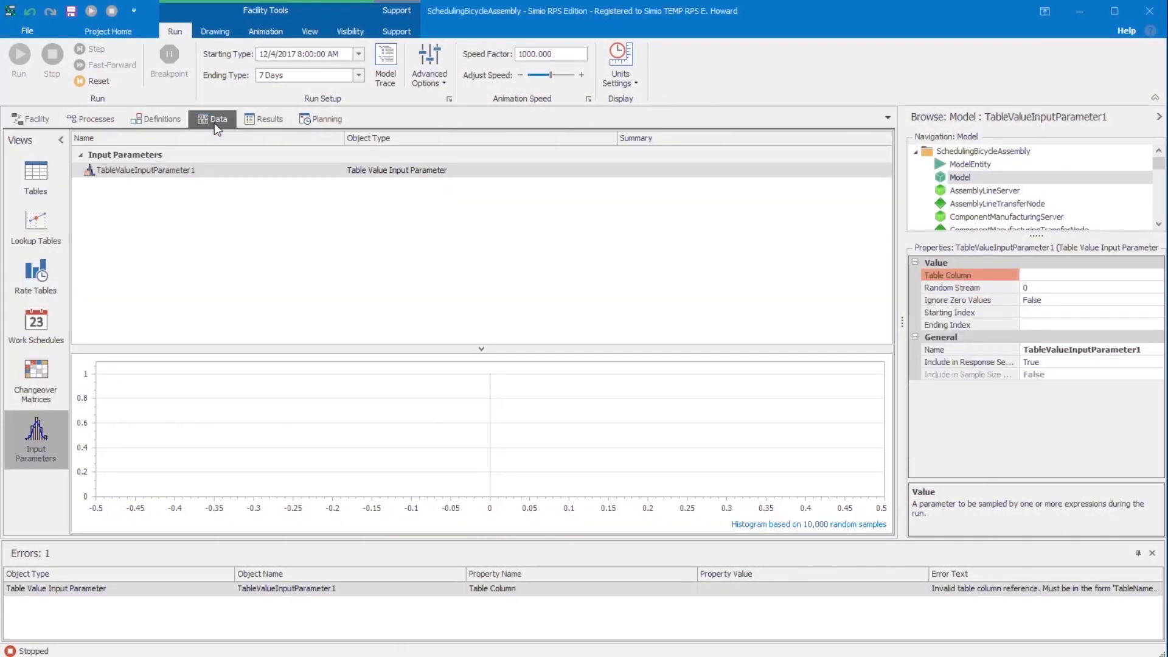
pyautogui.click(49, 439)
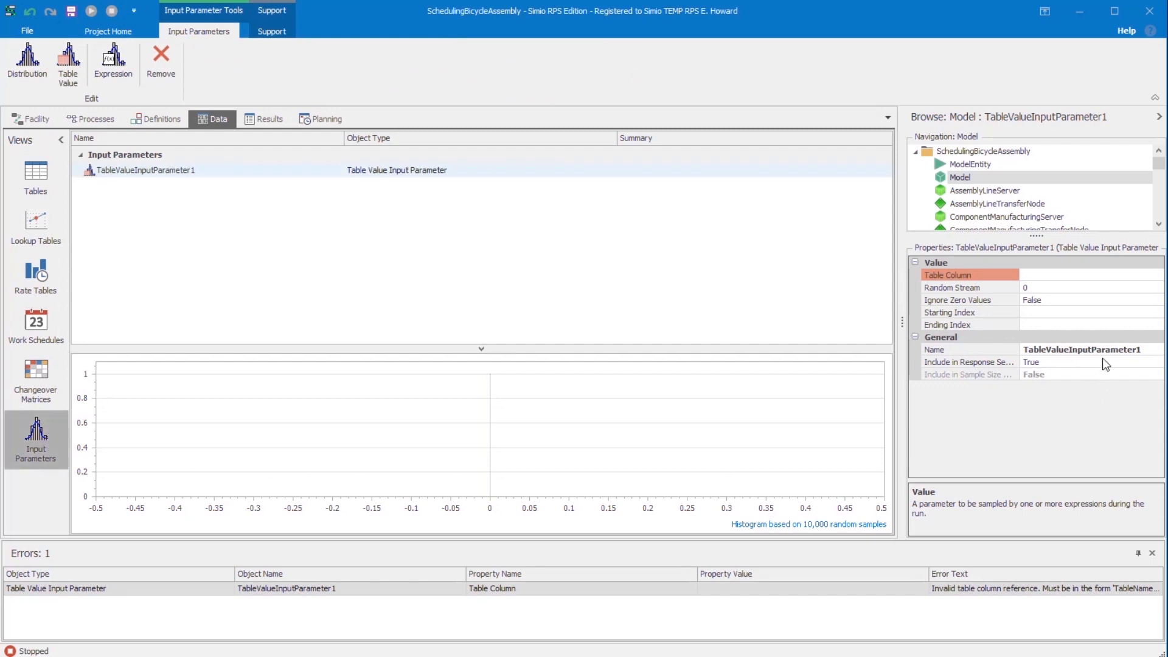
pyautogui.click(1092, 302)
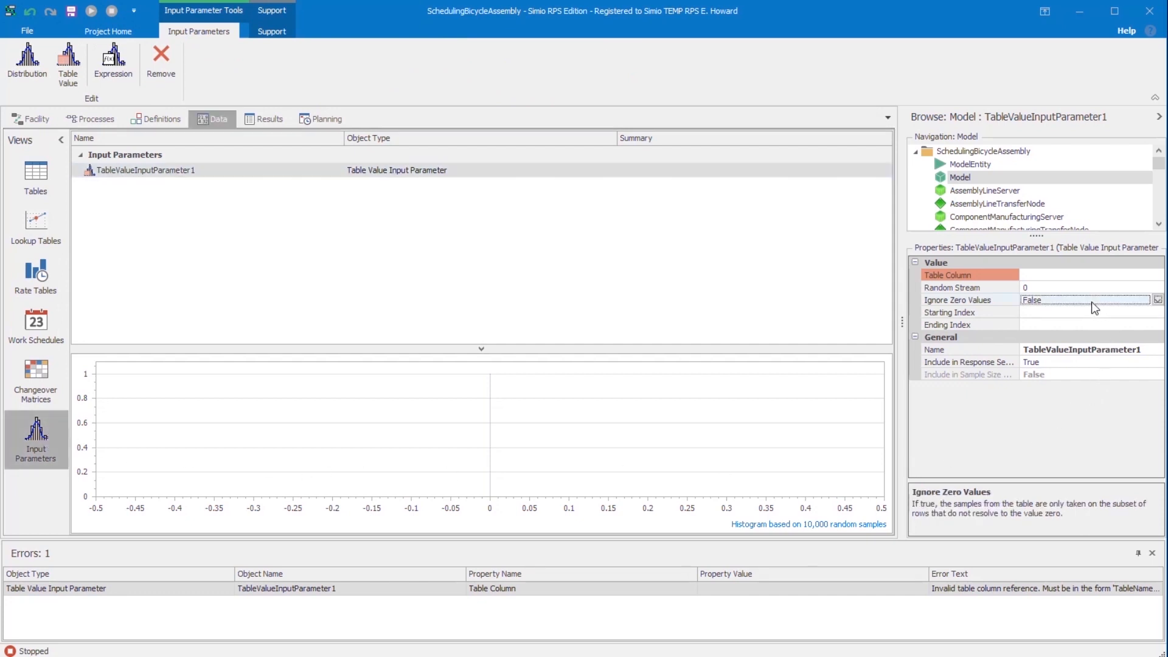
pyautogui.click(1156, 300)
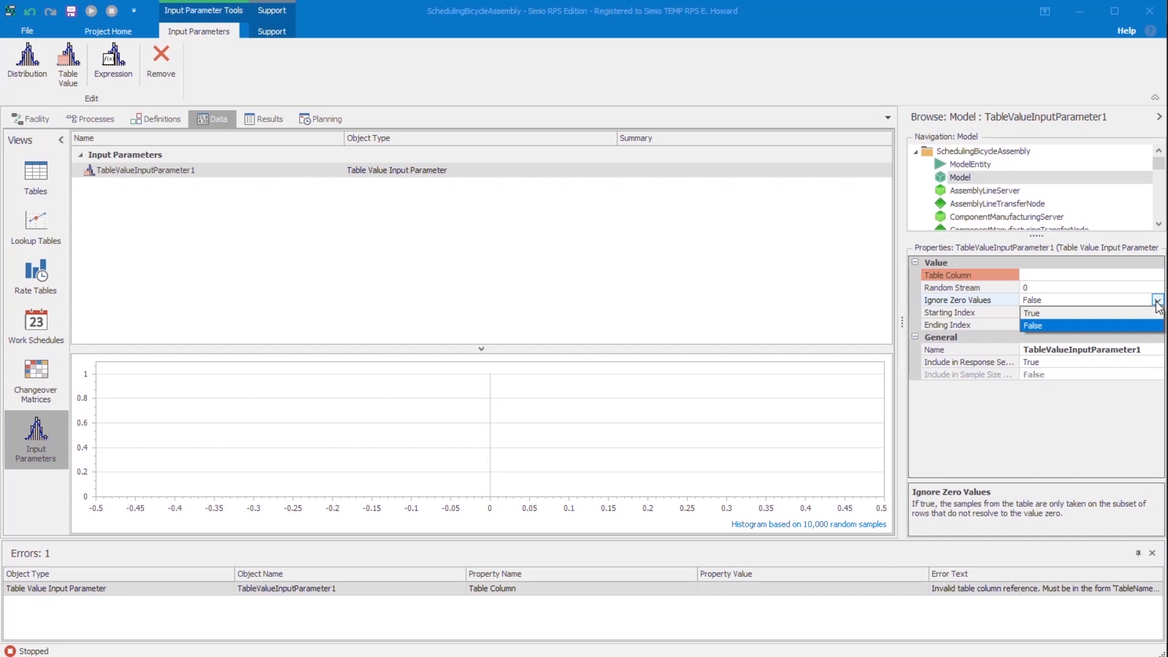
pyautogui.click(1043, 313)
pyautogui.click(1043, 314)
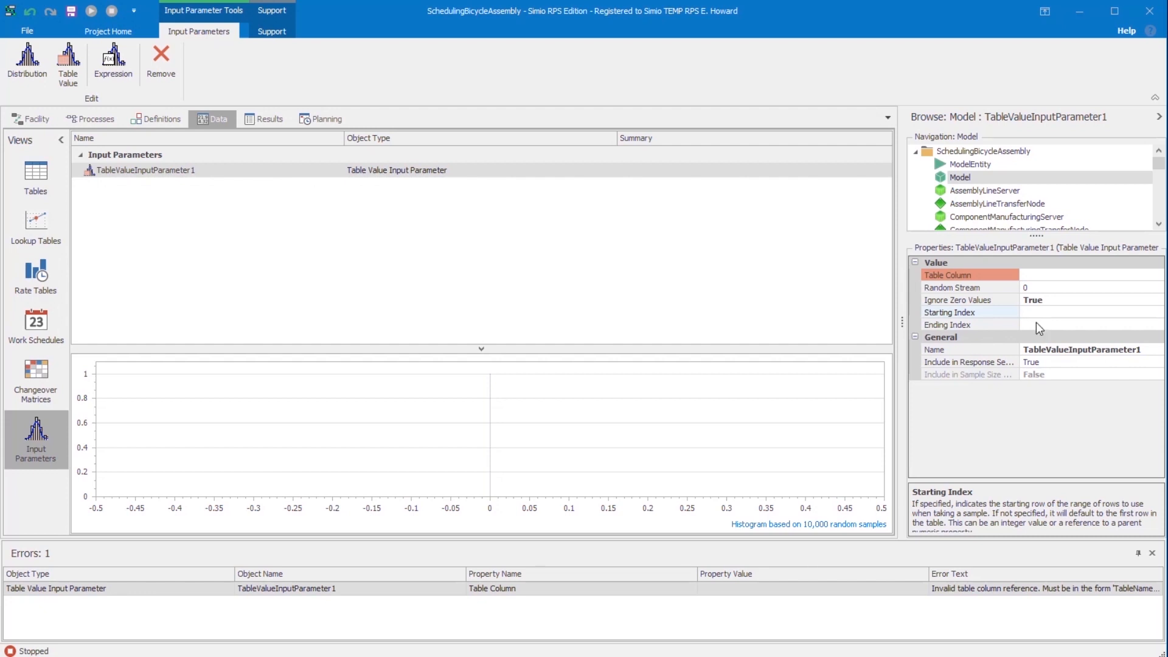
pyautogui.click(1035, 324)
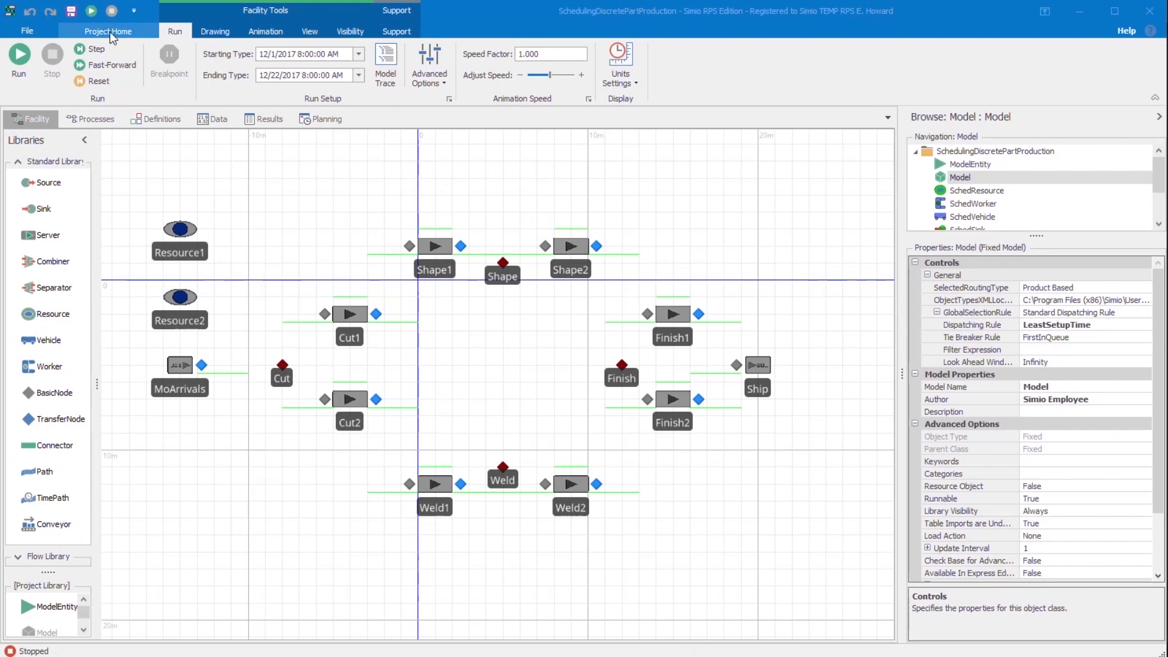
pyautogui.click(110, 33)
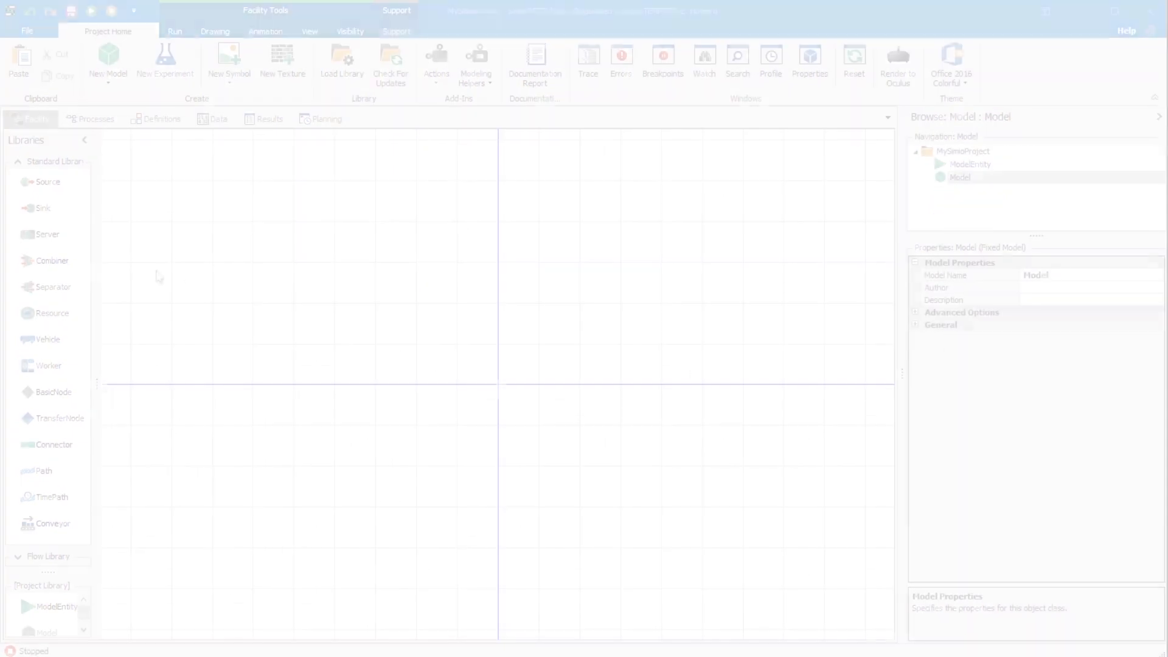
# Place a Combiner at the origin of the facility grid and add a Release Batch Early trigger to it
pyautogui.moveTo(68, 266); pyautogui.dragTo(500, 383)
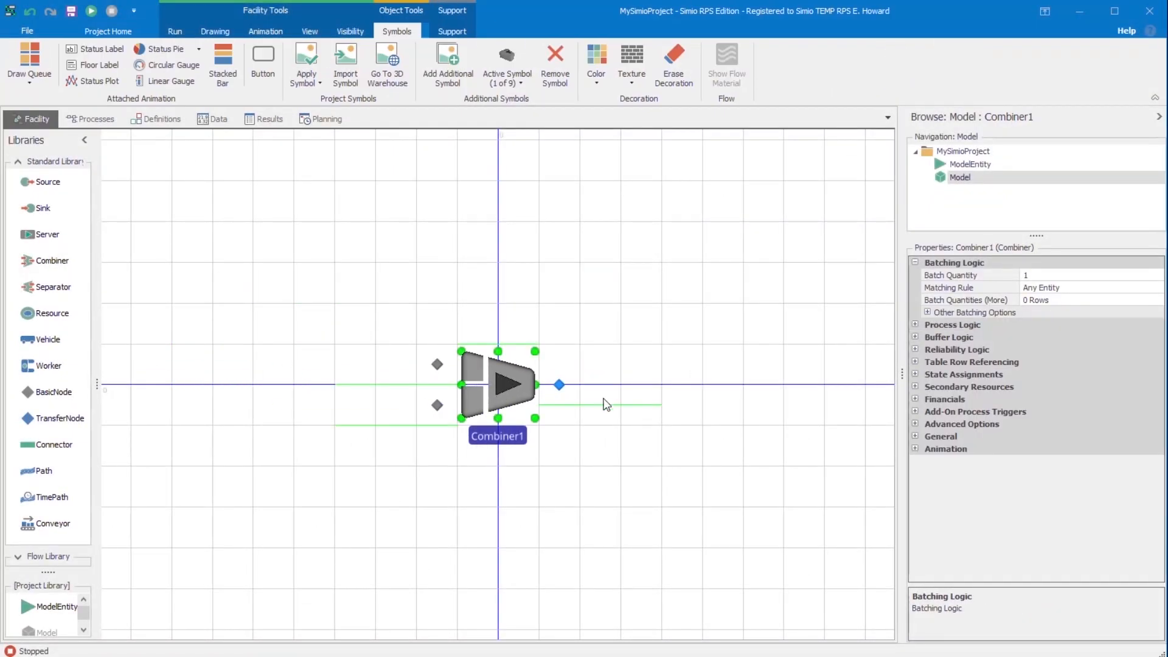
pyautogui.click(928, 313)
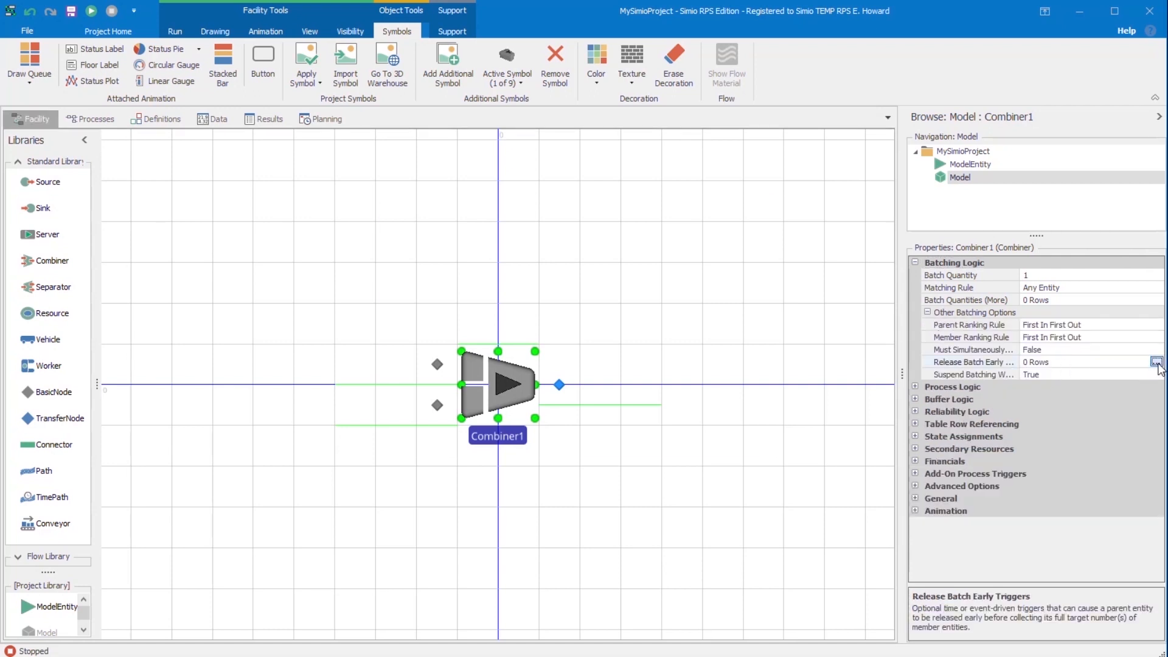
pyautogui.click(1159, 364)
pyautogui.click(442, 411)
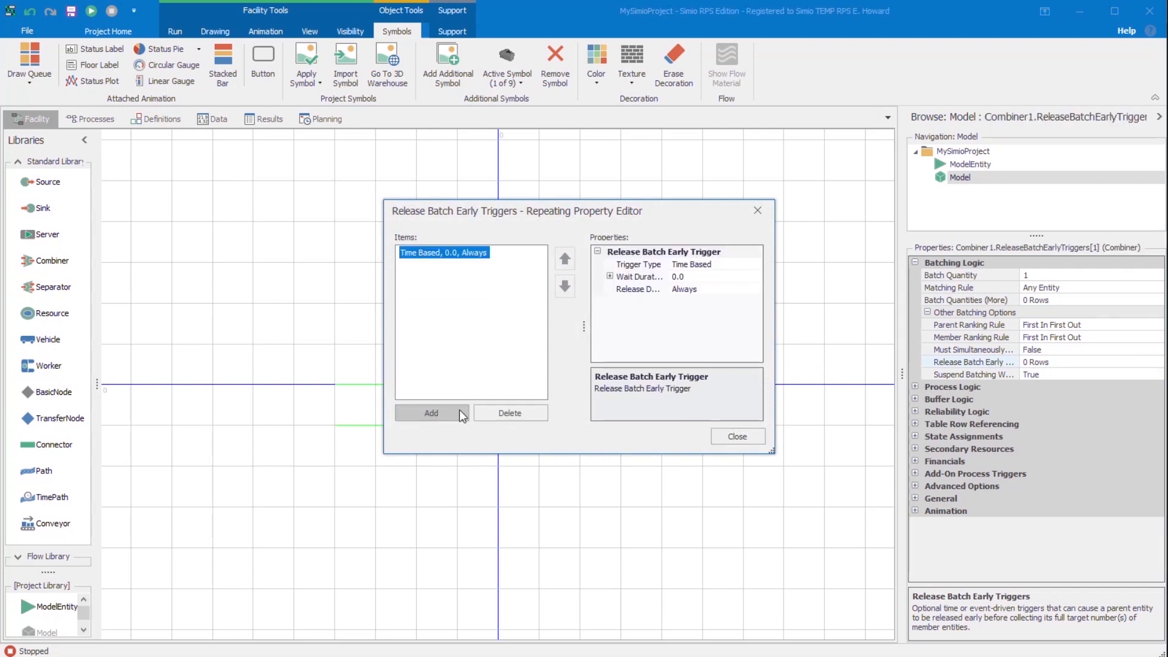
# Review the new trigger's wait duration and release decision properties and set its Trigger Type to Event Based
pyautogui.click(724, 266)
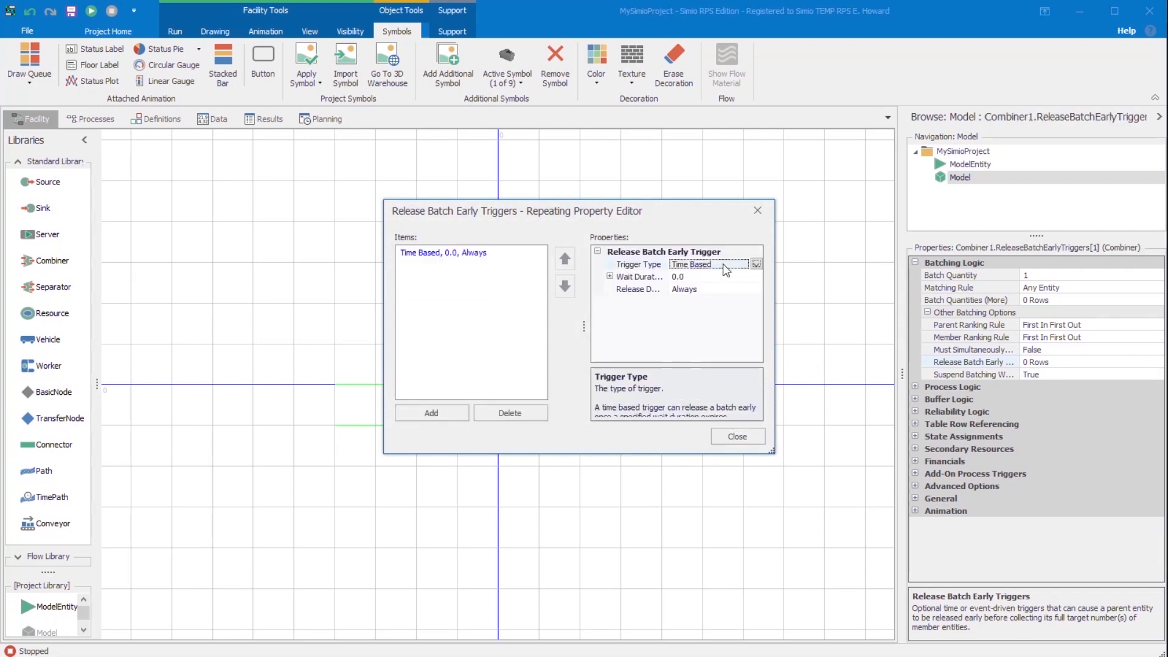
pyautogui.click(715, 276)
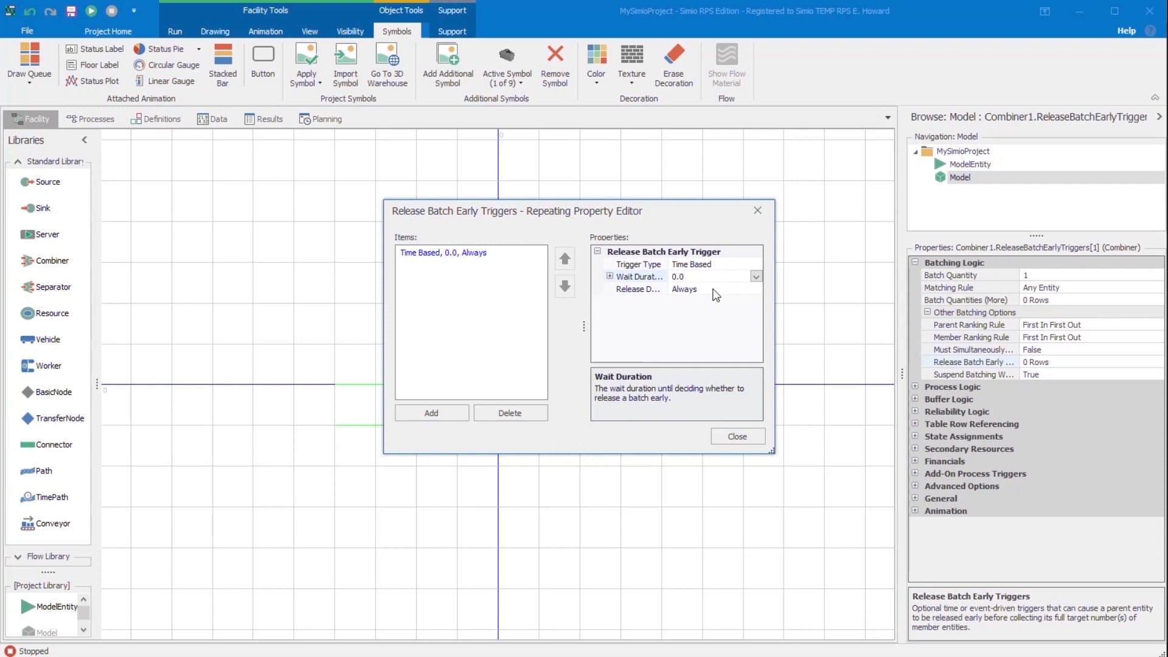
pyautogui.click(714, 289)
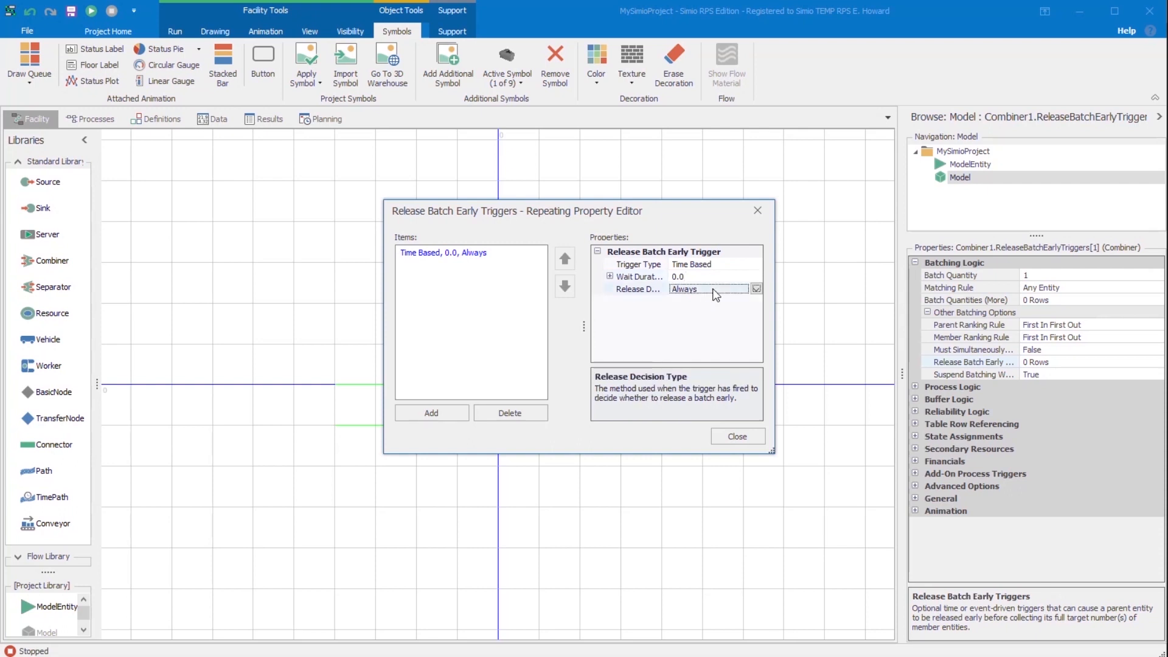
pyautogui.click(738, 266)
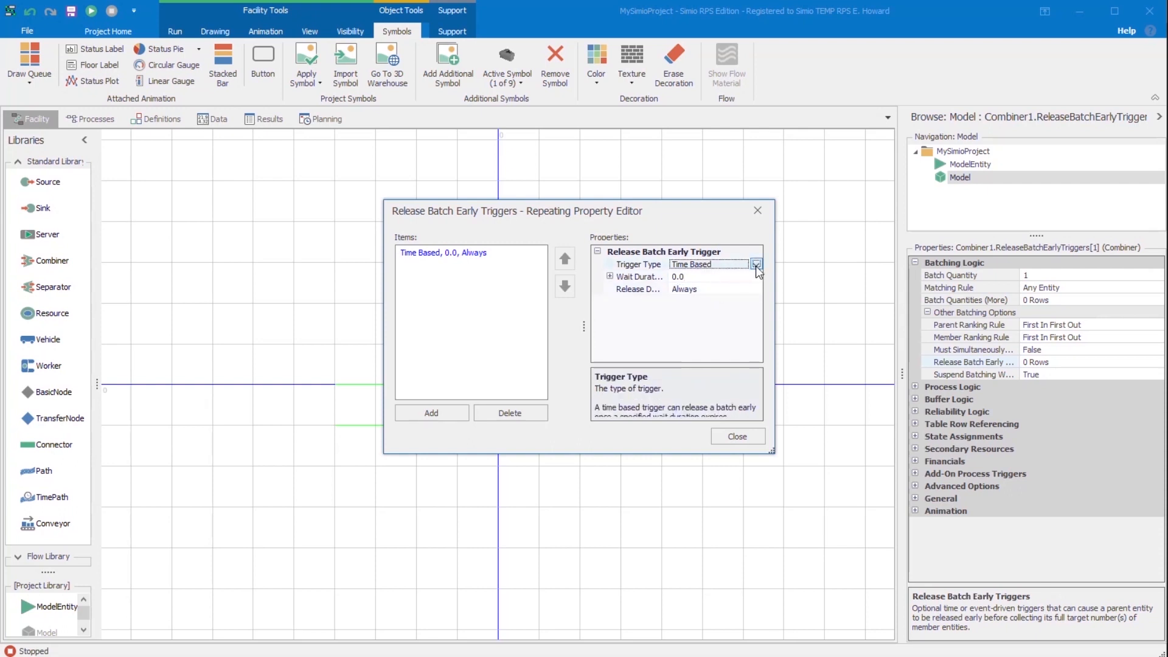
pyautogui.click(757, 264)
pyautogui.click(718, 290)
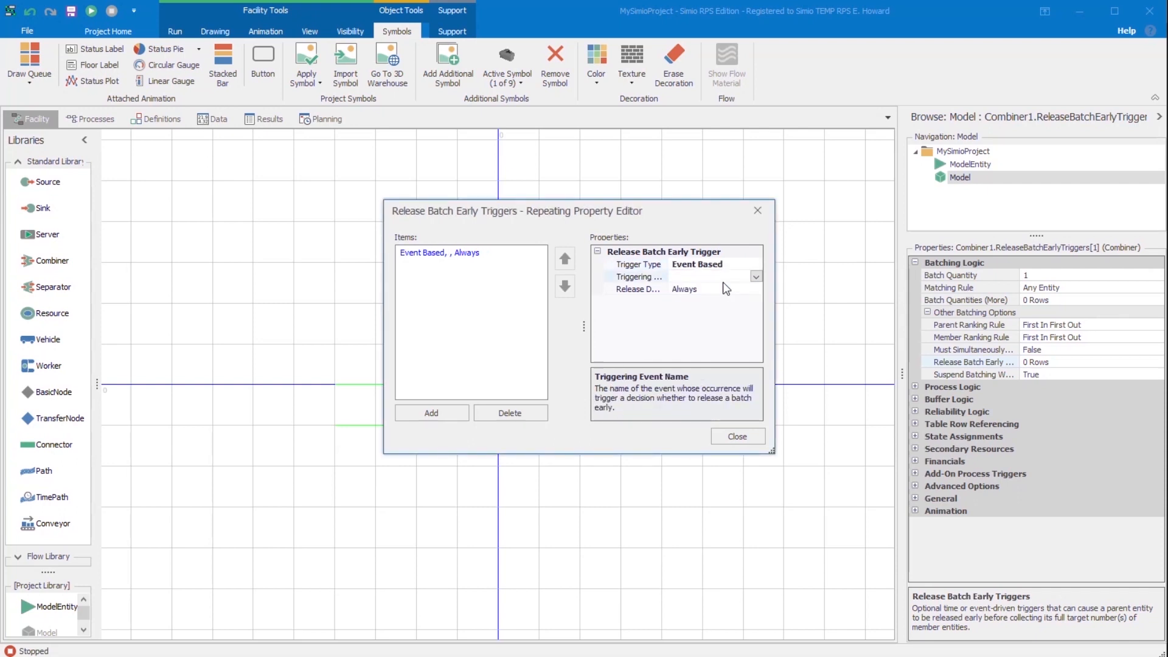
# Show the available Release Decision Type choices for the event-based trigger
pyautogui.click(724, 291)
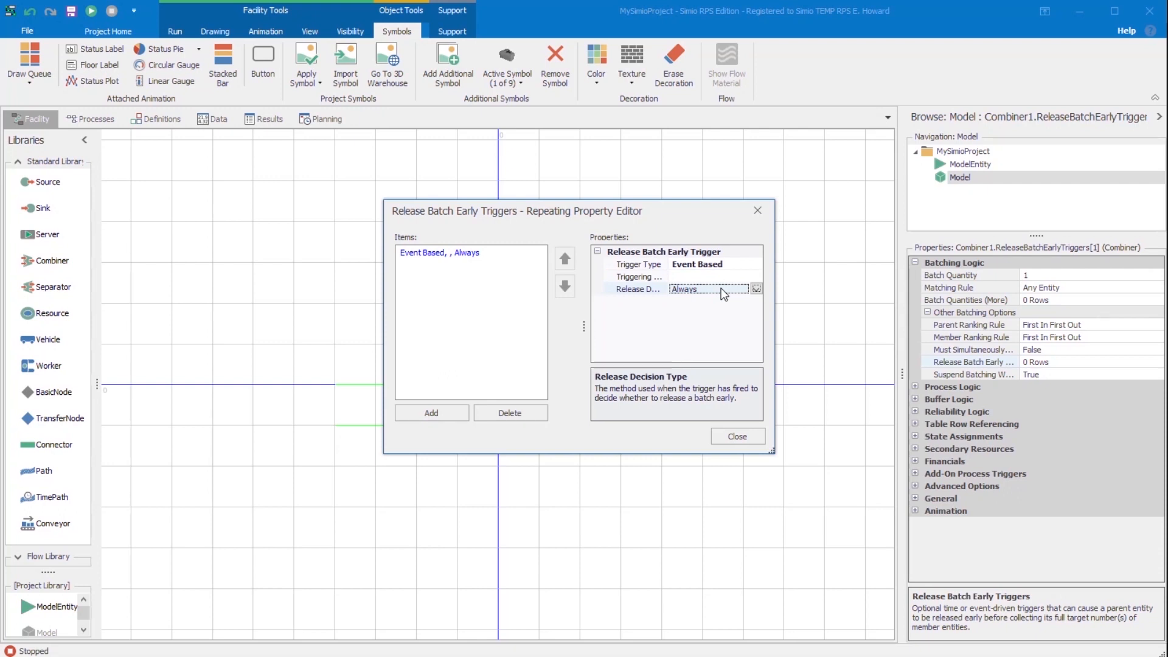
pyautogui.click(755, 289)
pyautogui.click(755, 290)
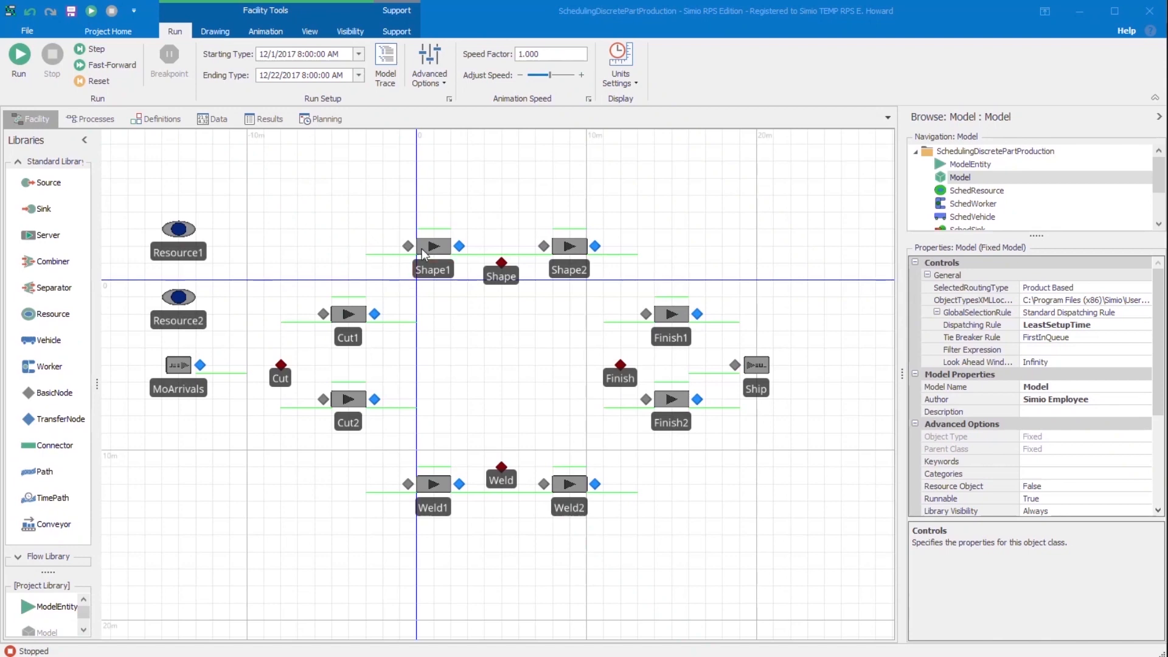
# Show the available Off Shift Rule choices for the secondary processing resource of the Shape1 server
pyautogui.click(429, 249)
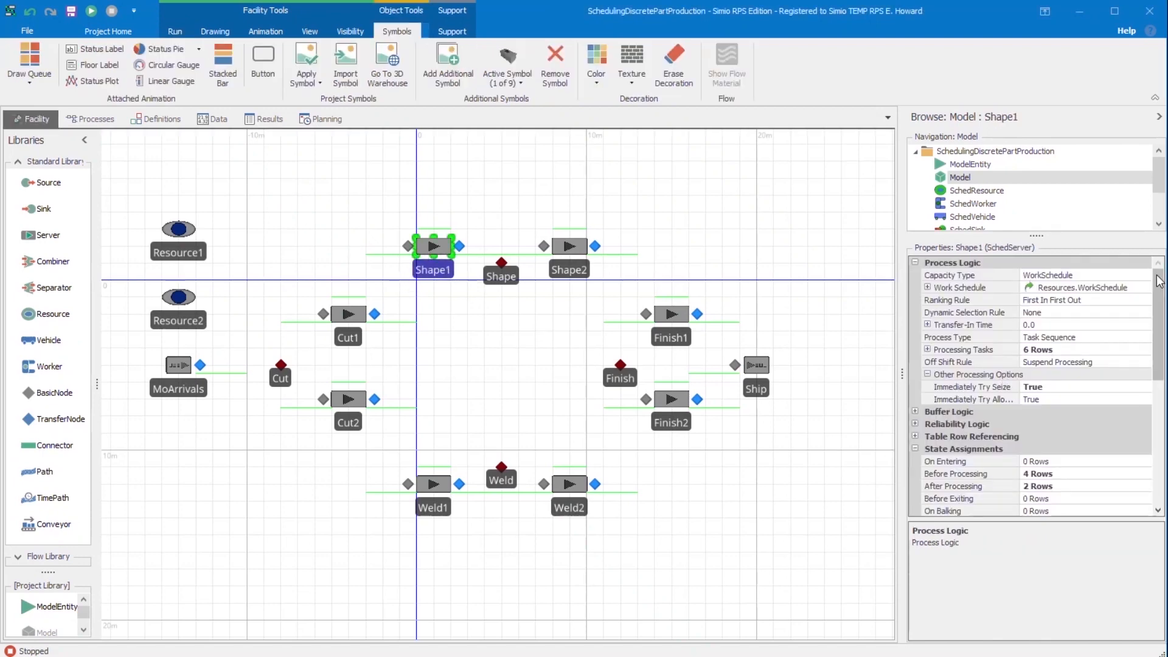
pyautogui.moveTo(1155, 282); pyautogui.dragTo(1141, 443)
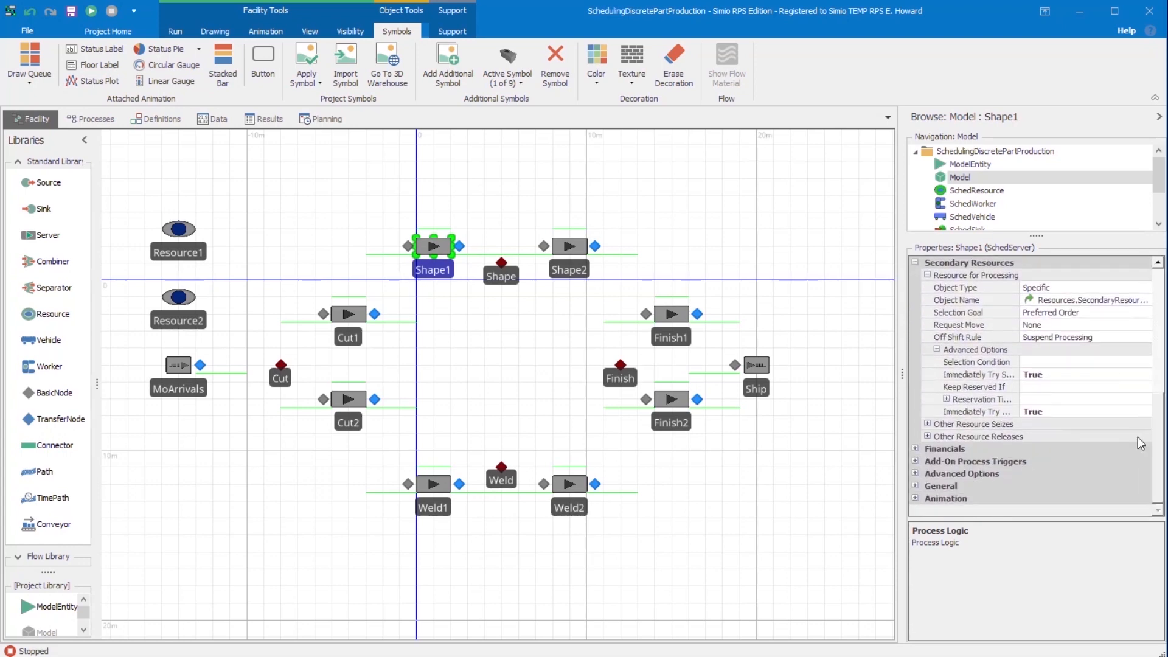
pyautogui.click(1095, 341)
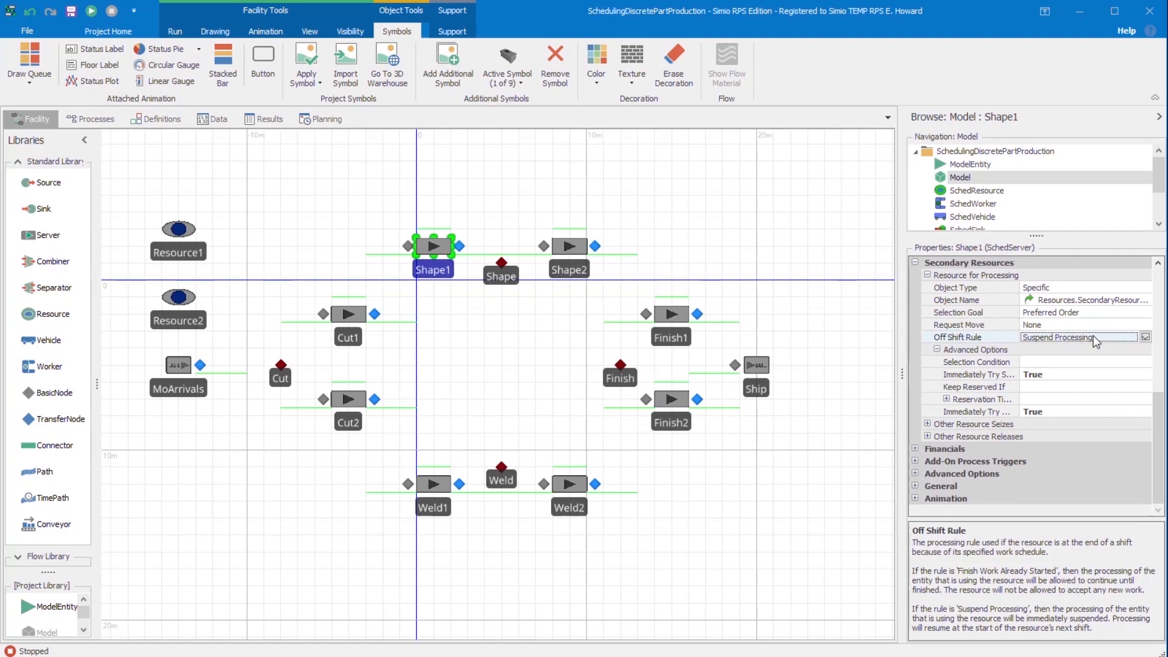
pyautogui.click(1144, 339)
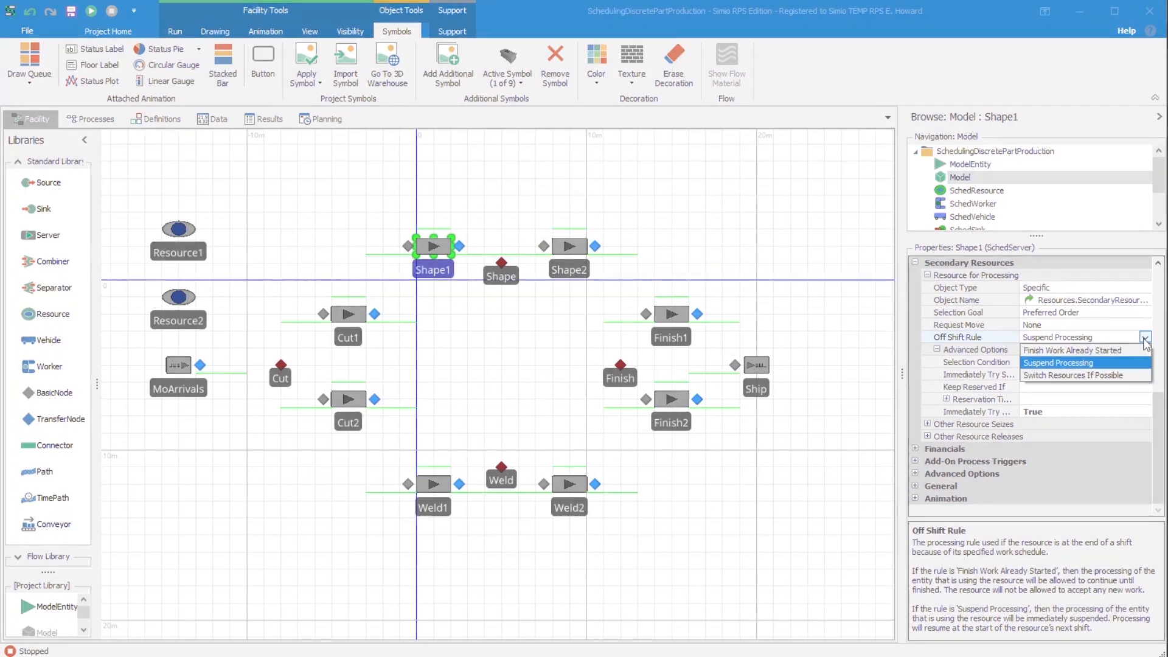
# Create a new process in the model and add an Execute step to it
pyautogui.click(90, 119)
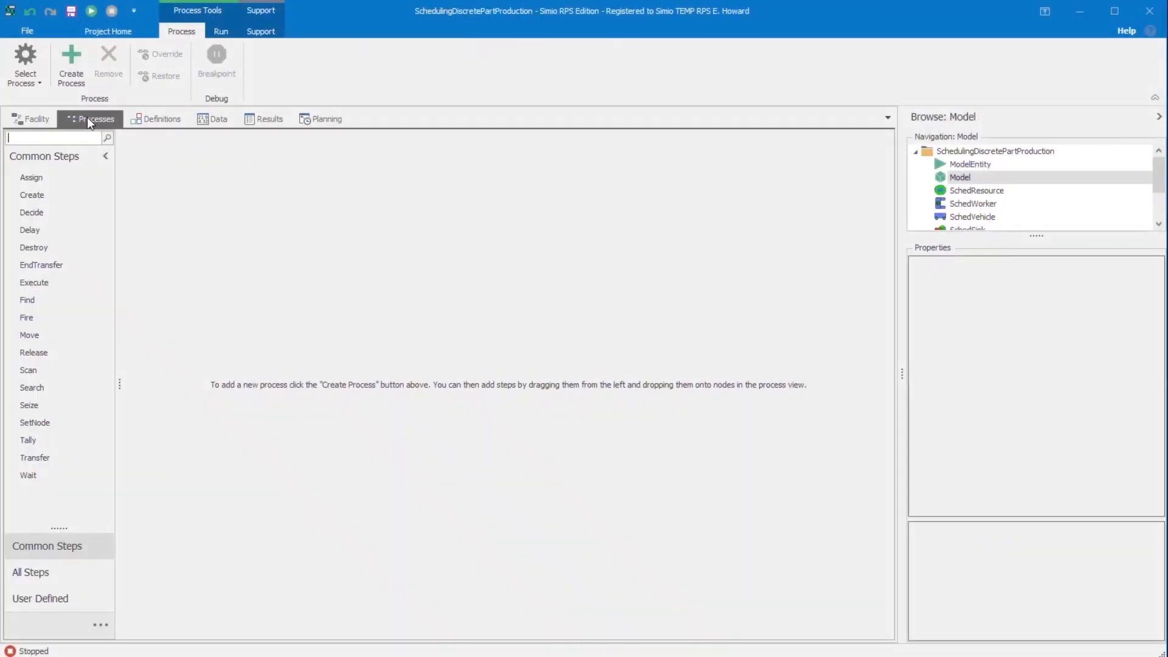
pyautogui.click(71, 67)
pyautogui.moveTo(34, 282); pyautogui.dragTo(229, 235)
# Begin the Execute step's Exclusion Expression with "Token.Task." in the expression builder
pyautogui.click(916, 288)
pyautogui.click(1054, 313)
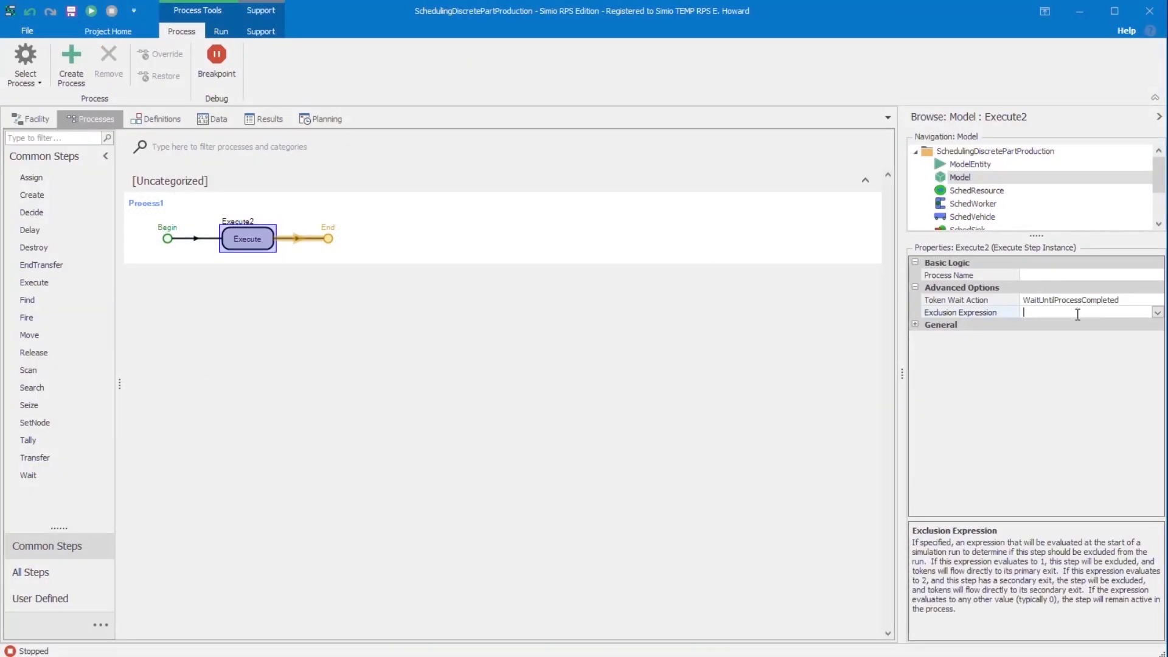
pyautogui.click(1158, 312)
pyautogui.write('Token.')
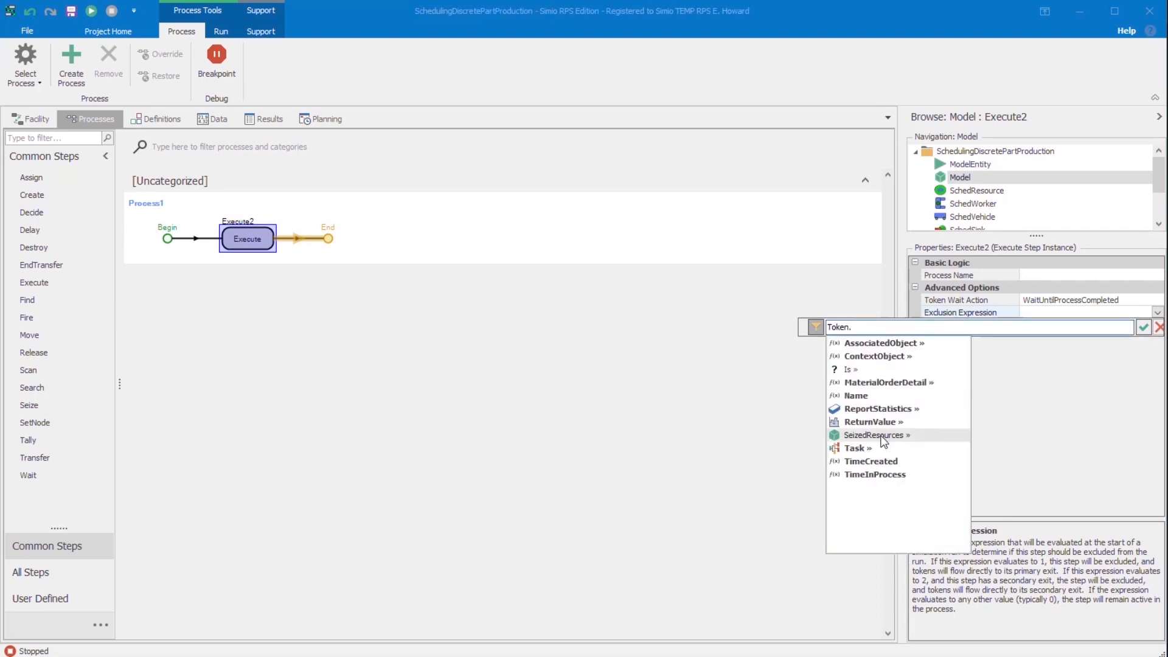
pyautogui.click(867, 453)
pyautogui.write('.')
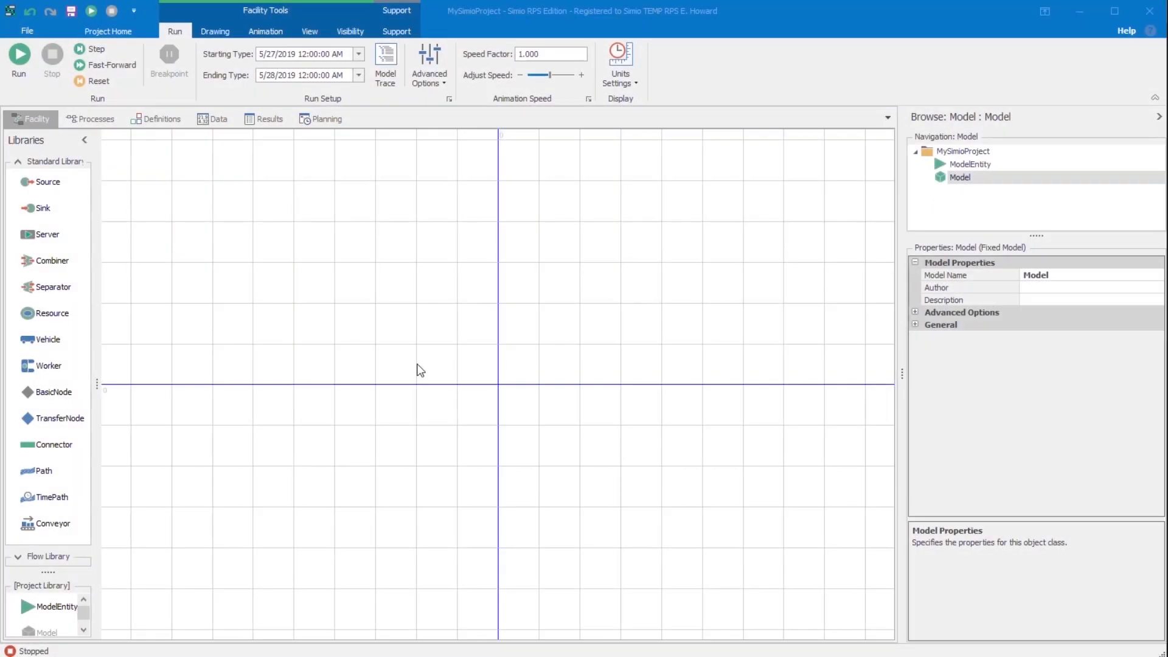
# Create a new process in the model and add a Seize step to it
pyautogui.click(90, 119)
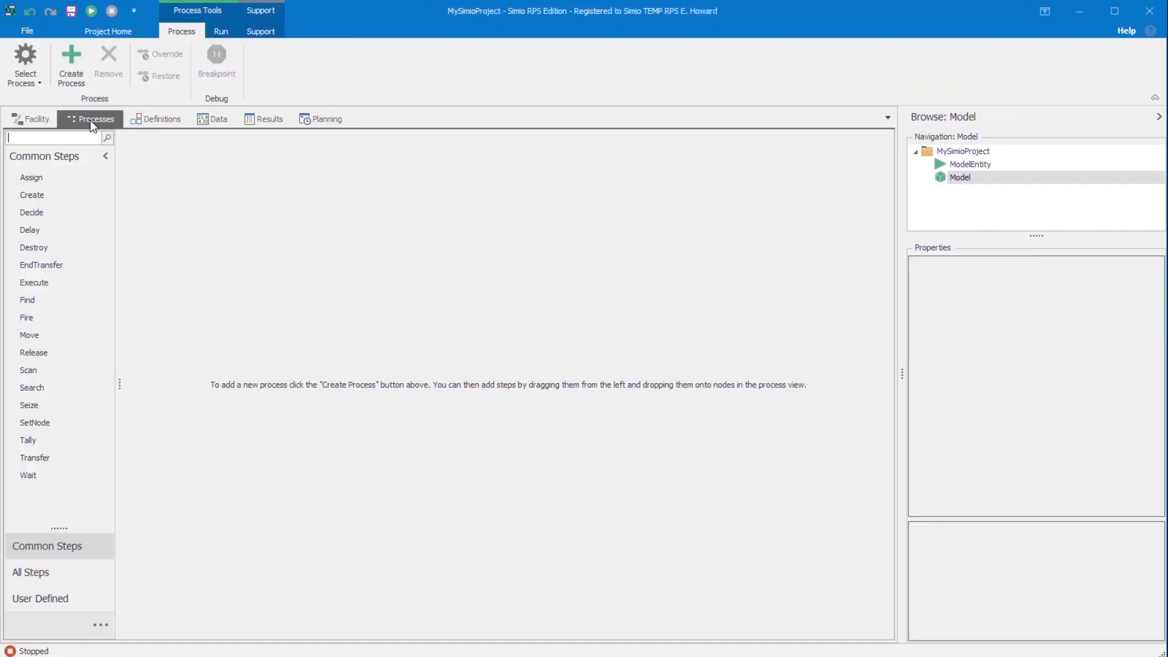
pyautogui.click(75, 75)
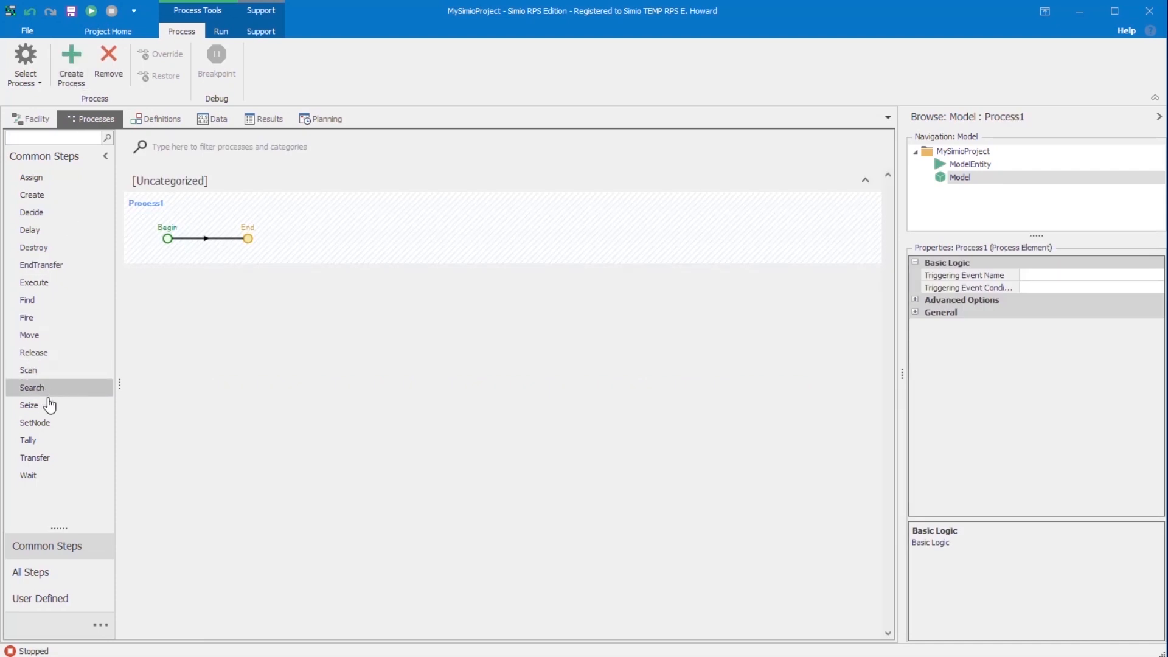
pyautogui.moveTo(48, 402); pyautogui.dragTo(221, 241)
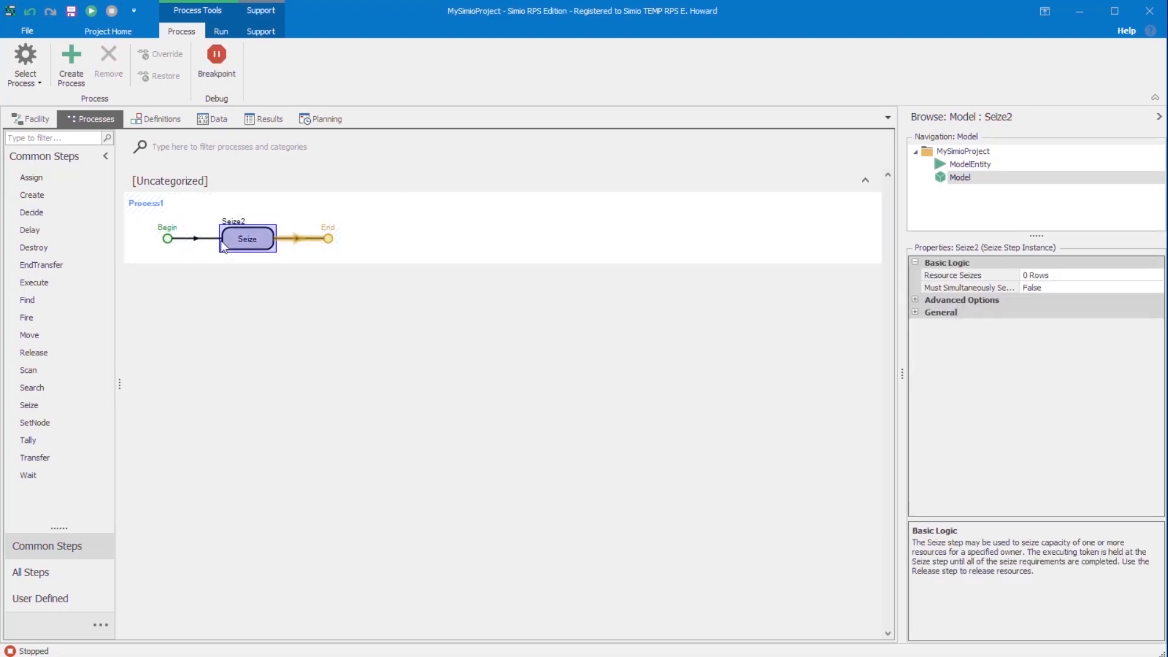
# Add one resource seize to the Seize step and set its Quantity Type to Deficient
pyautogui.click(1077, 287)
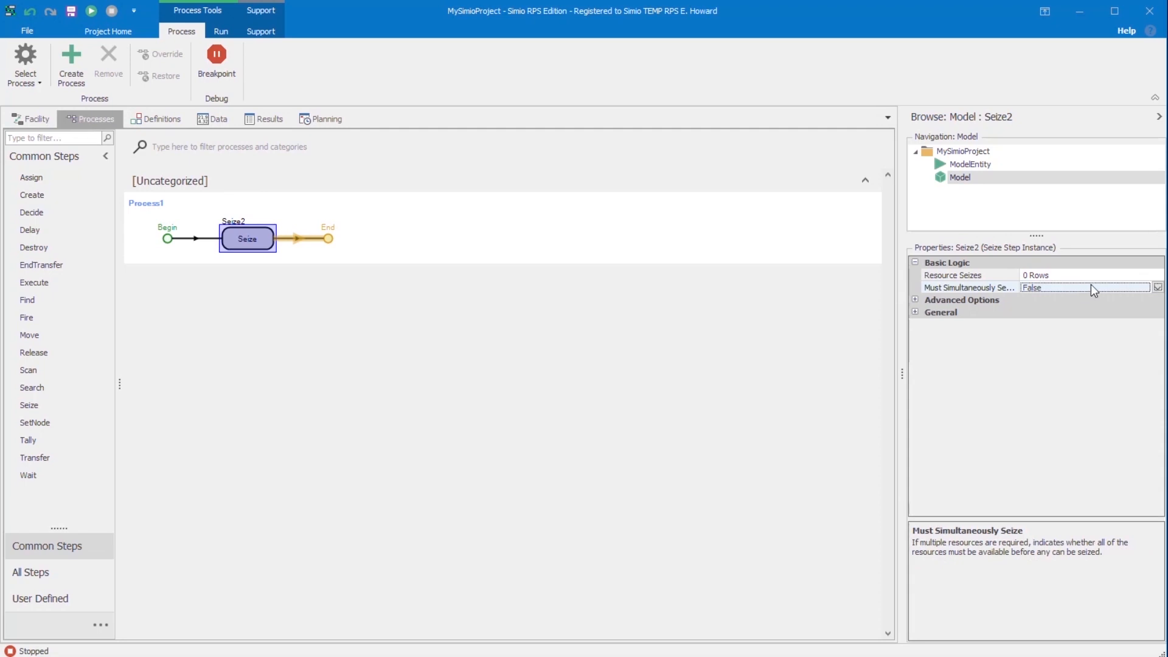
pyautogui.click(1099, 279)
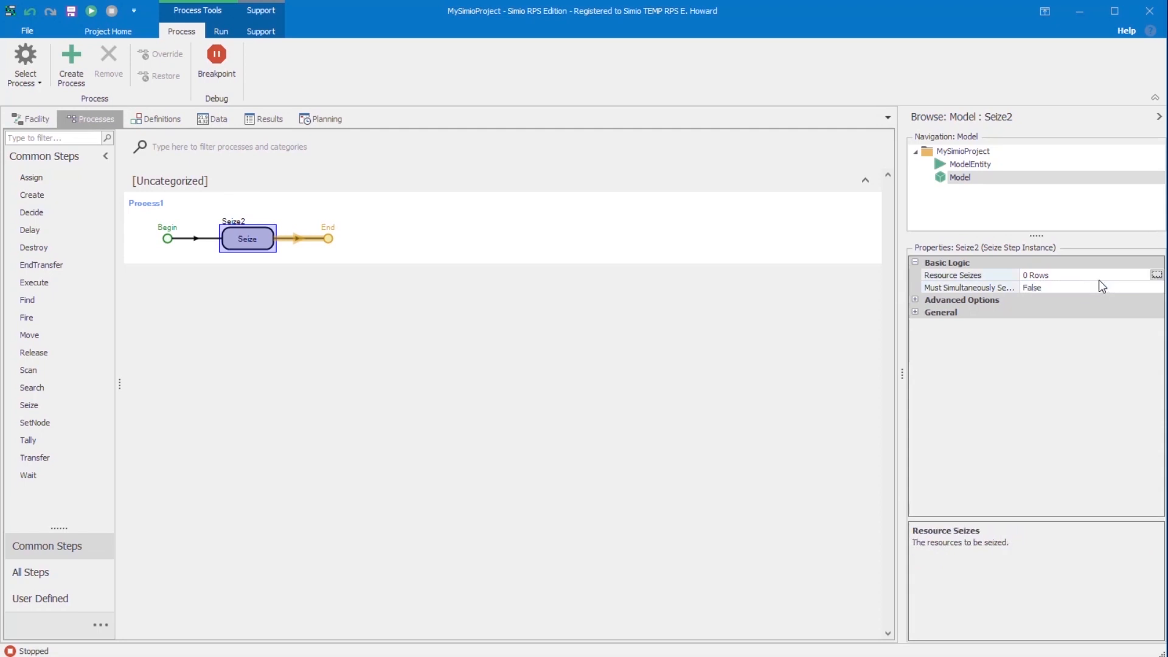
pyautogui.click(1156, 276)
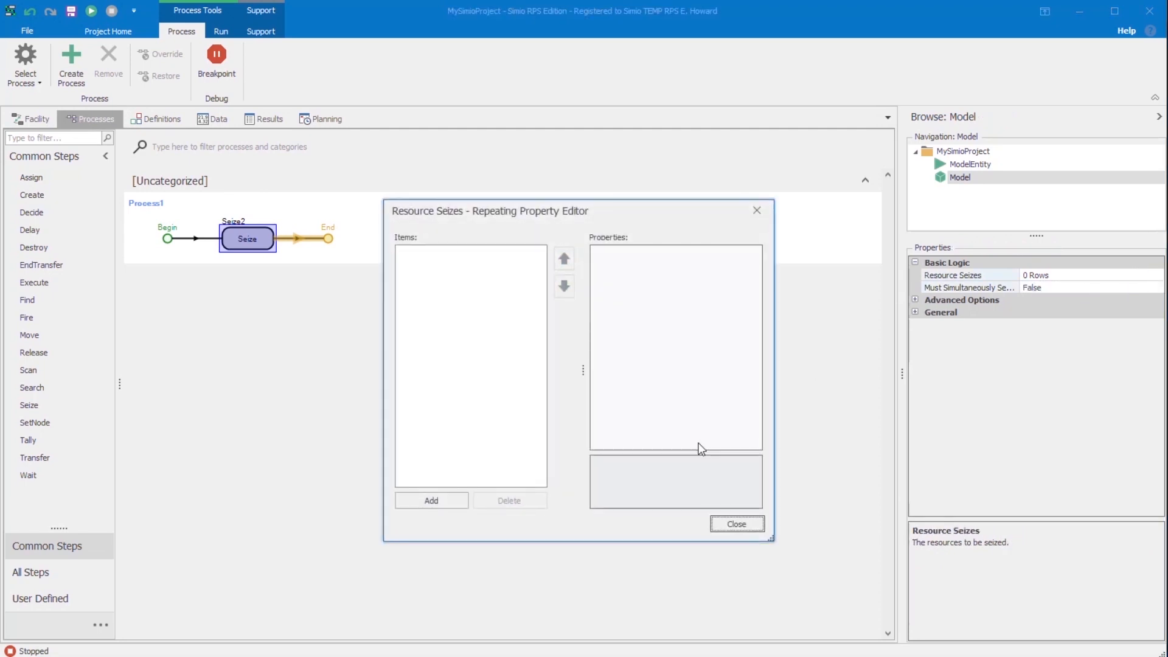
pyautogui.click(424, 505)
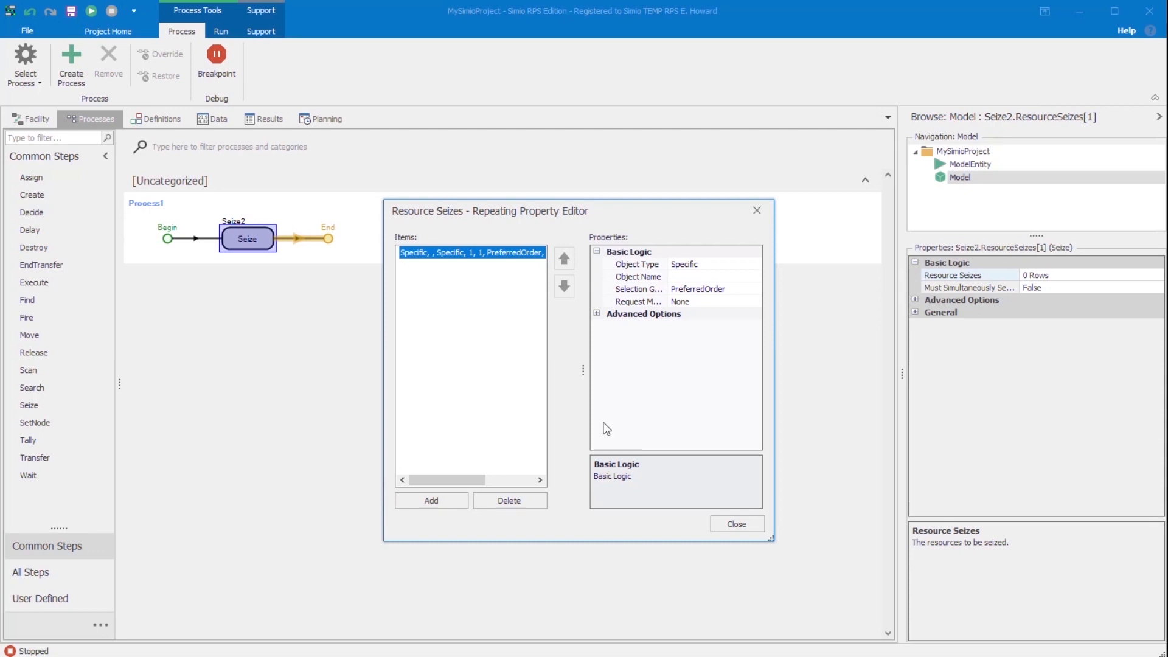
pyautogui.click(597, 314)
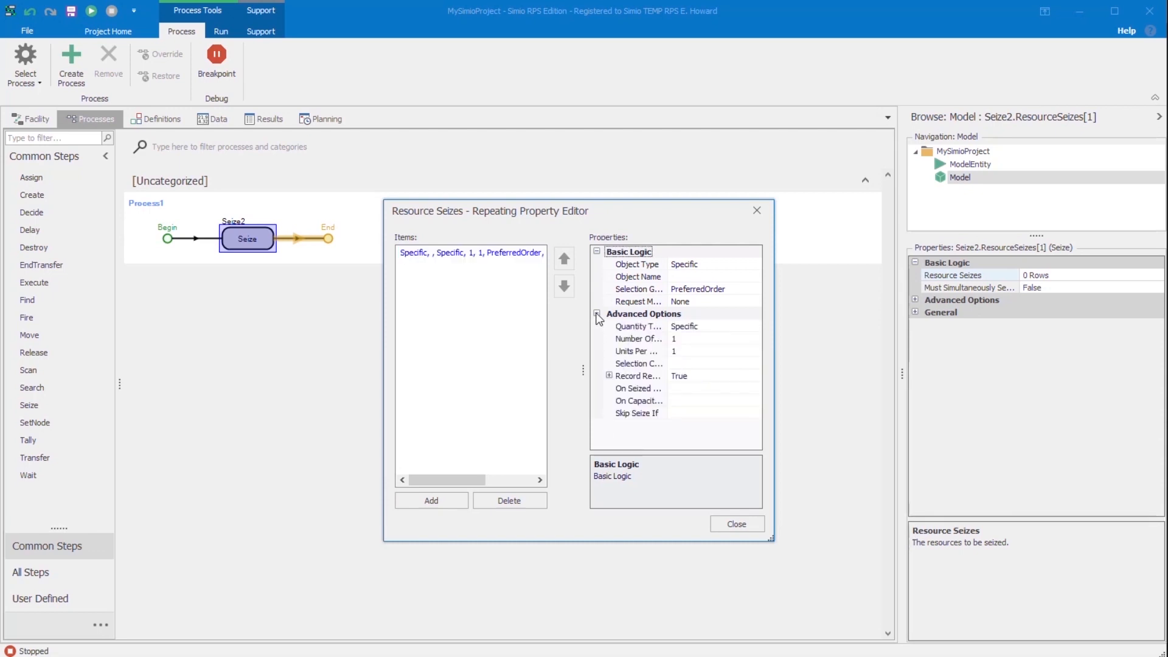
pyautogui.click(705, 328)
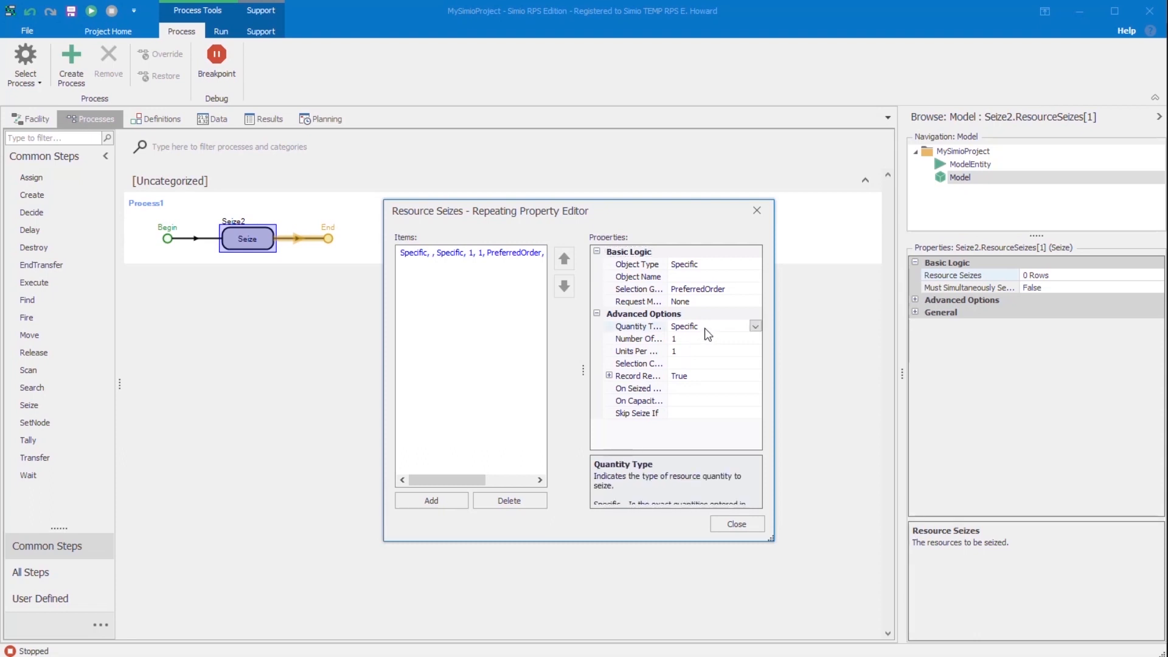
pyautogui.click(755, 327)
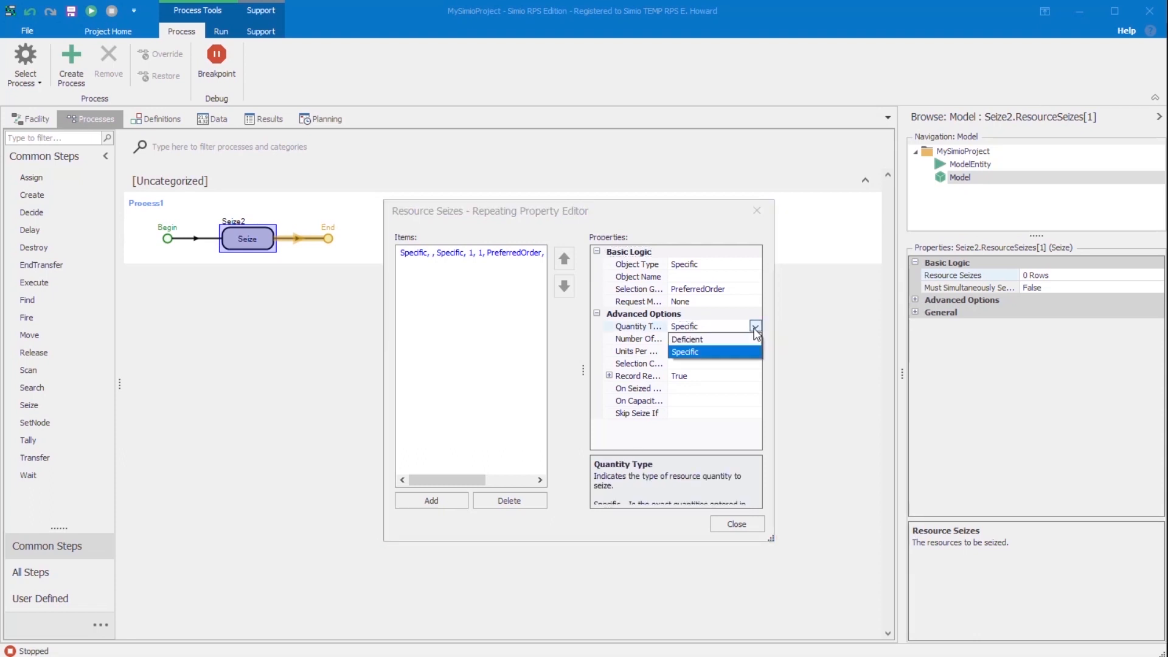
pyautogui.click(726, 351)
pyautogui.press('Up')
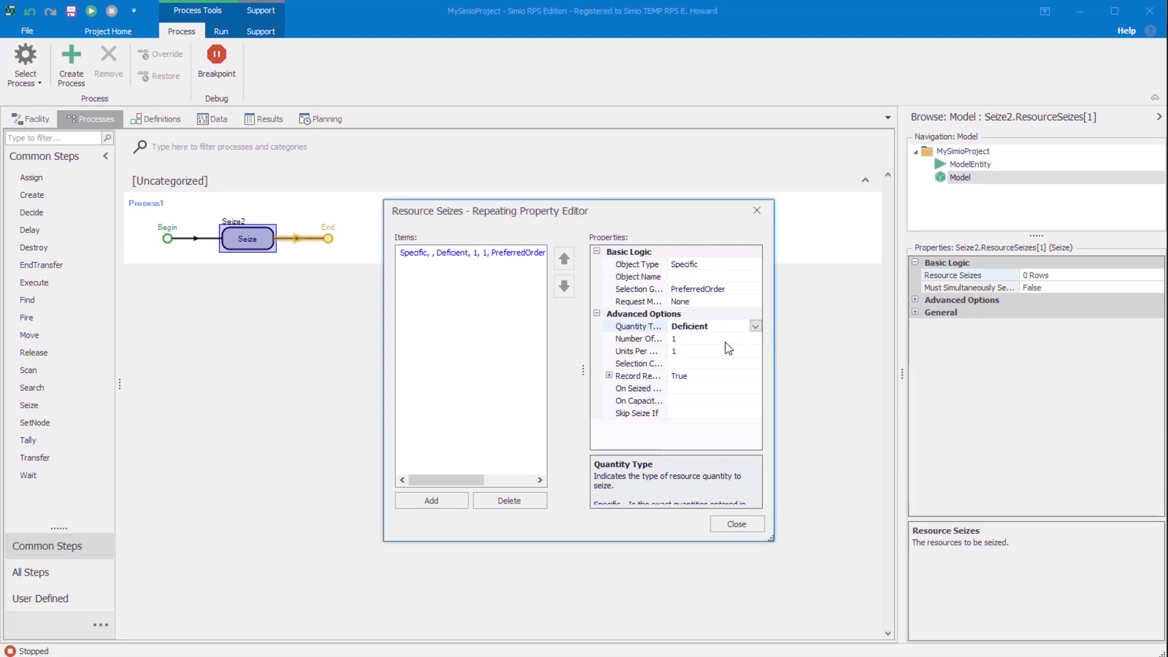
pyautogui.click(728, 527)
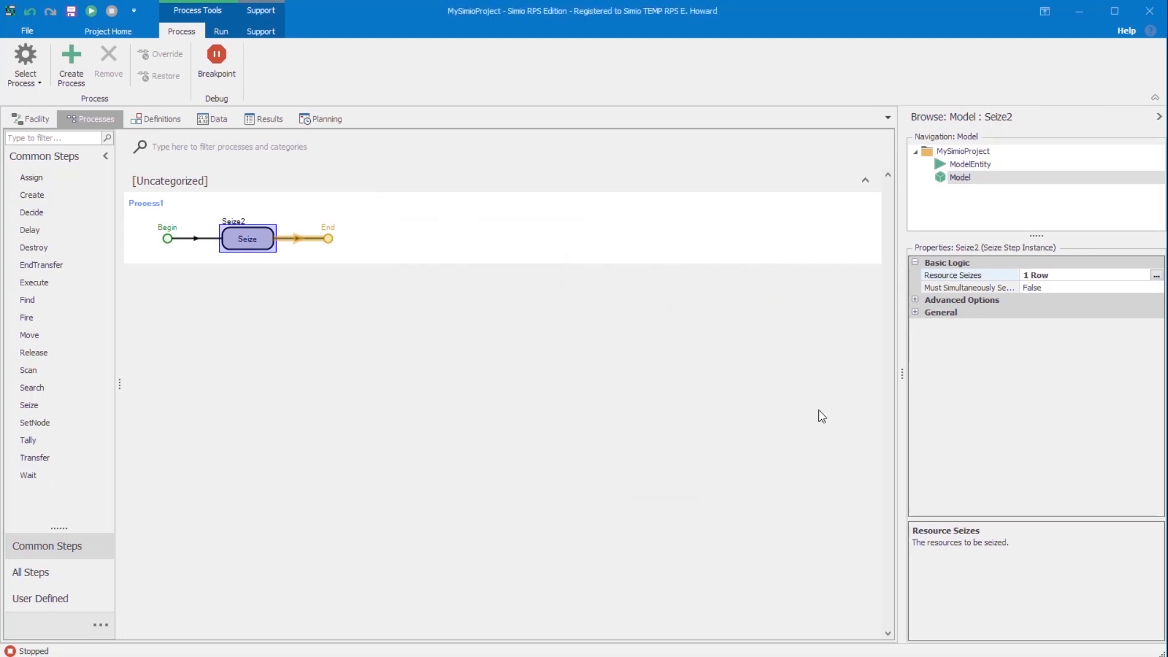
# Set the Seize step's Seized Resources Filter Type to Token in its advanced options
pyautogui.click(915, 300)
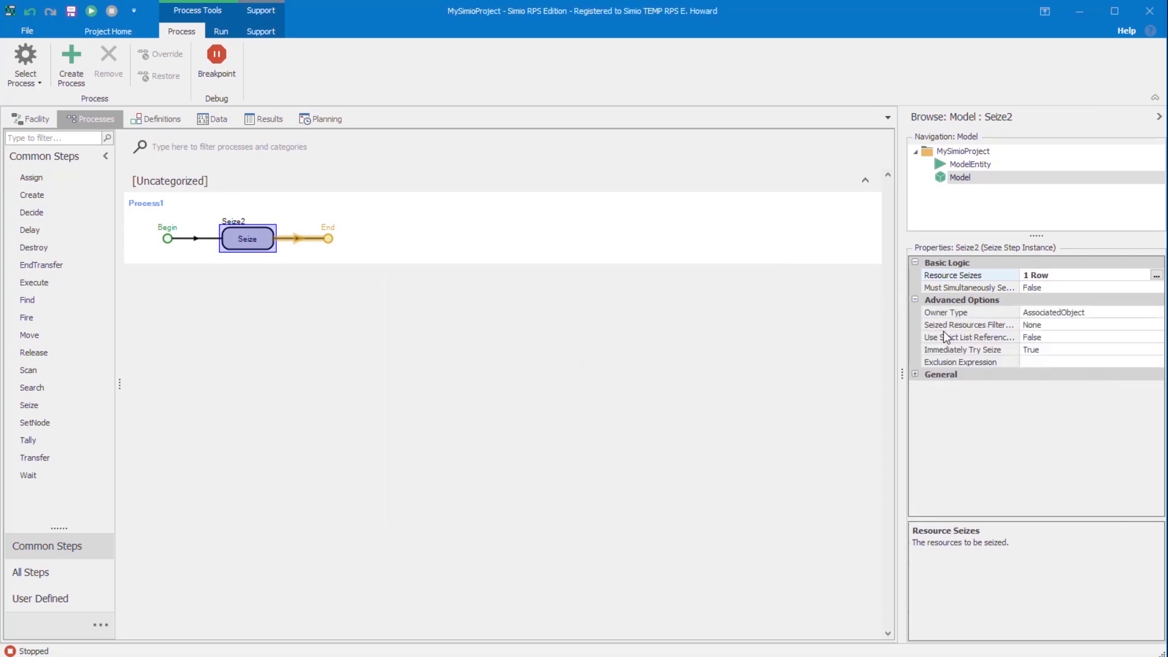
pyautogui.click(1052, 329)
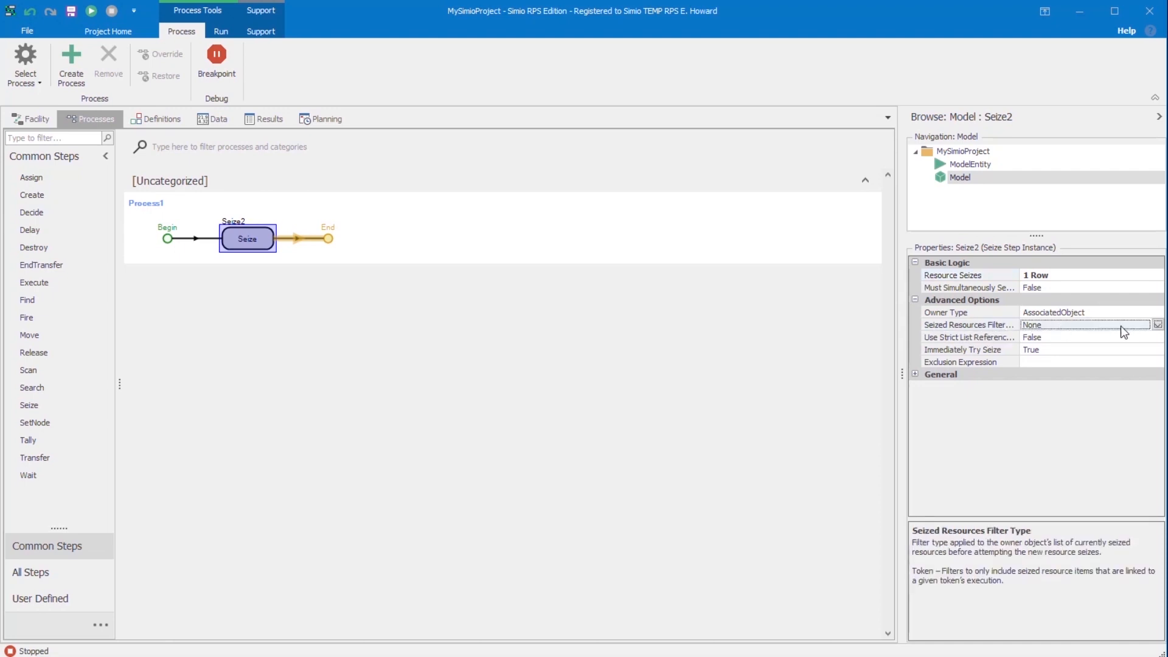
pyautogui.click(1157, 326)
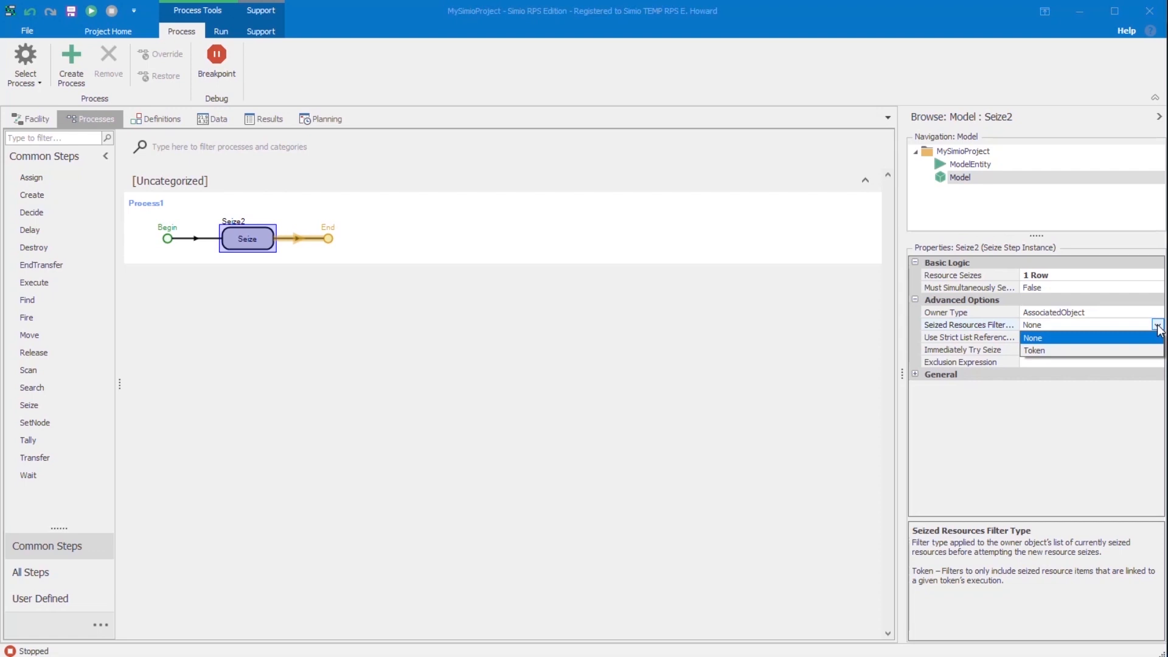
pyautogui.click(1054, 351)
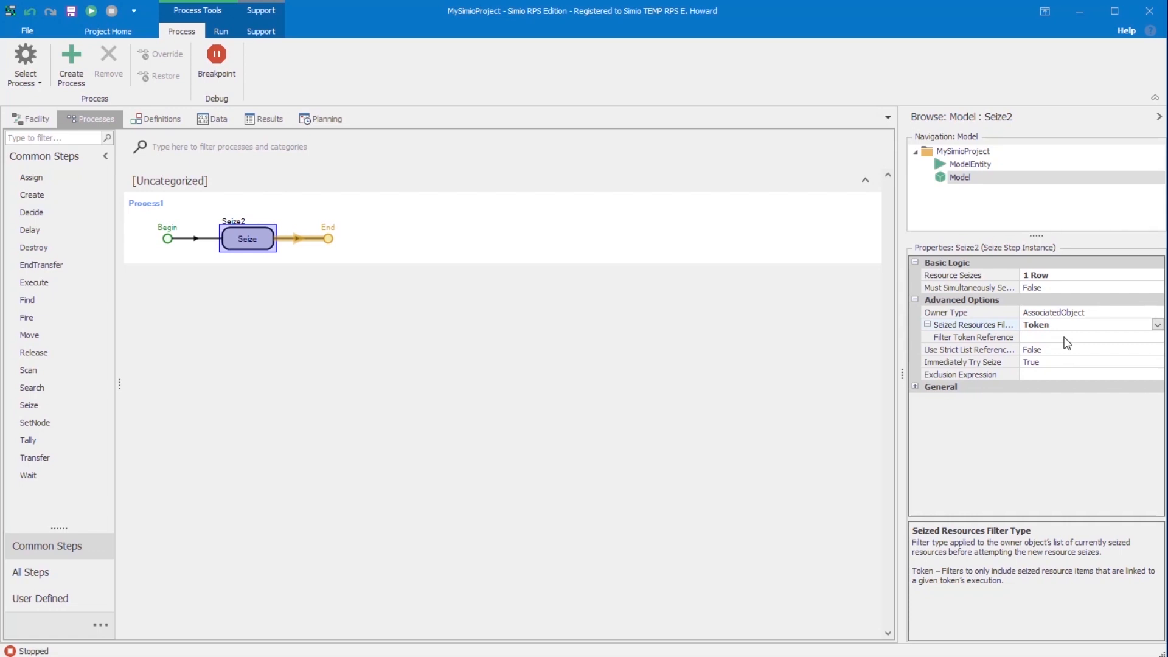
# Review the Seize step's Filter Token Reference, Use Strict List Referencing, Immediately Try Seize and Exclusion Expression properties
pyautogui.click(1065, 336)
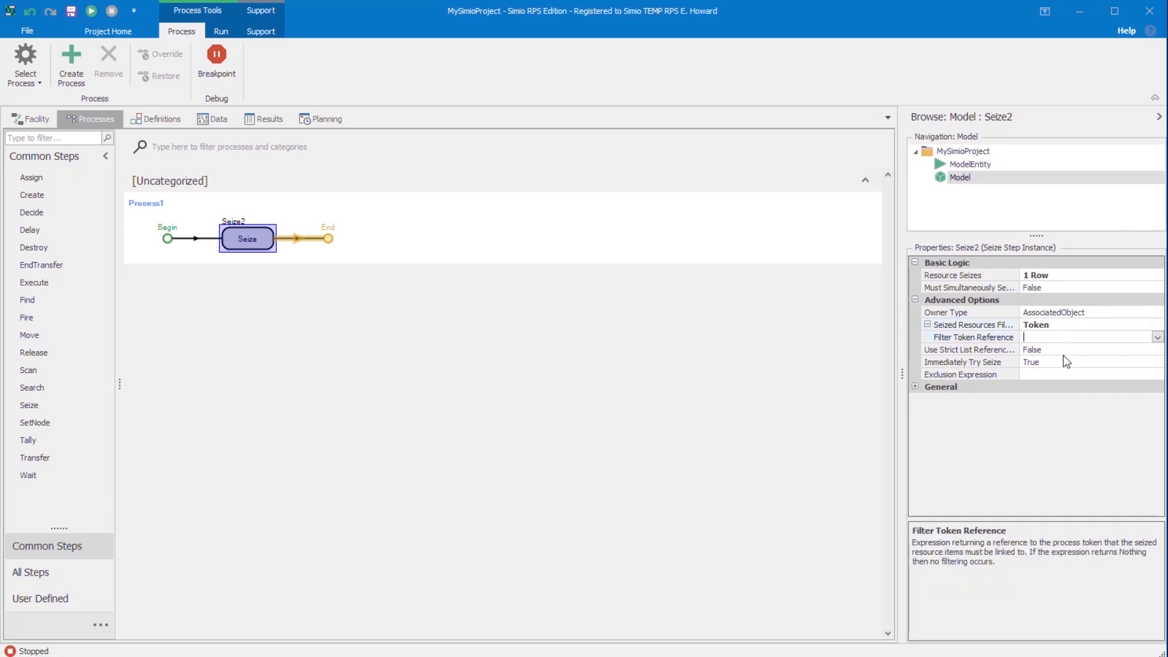
pyautogui.click(1068, 352)
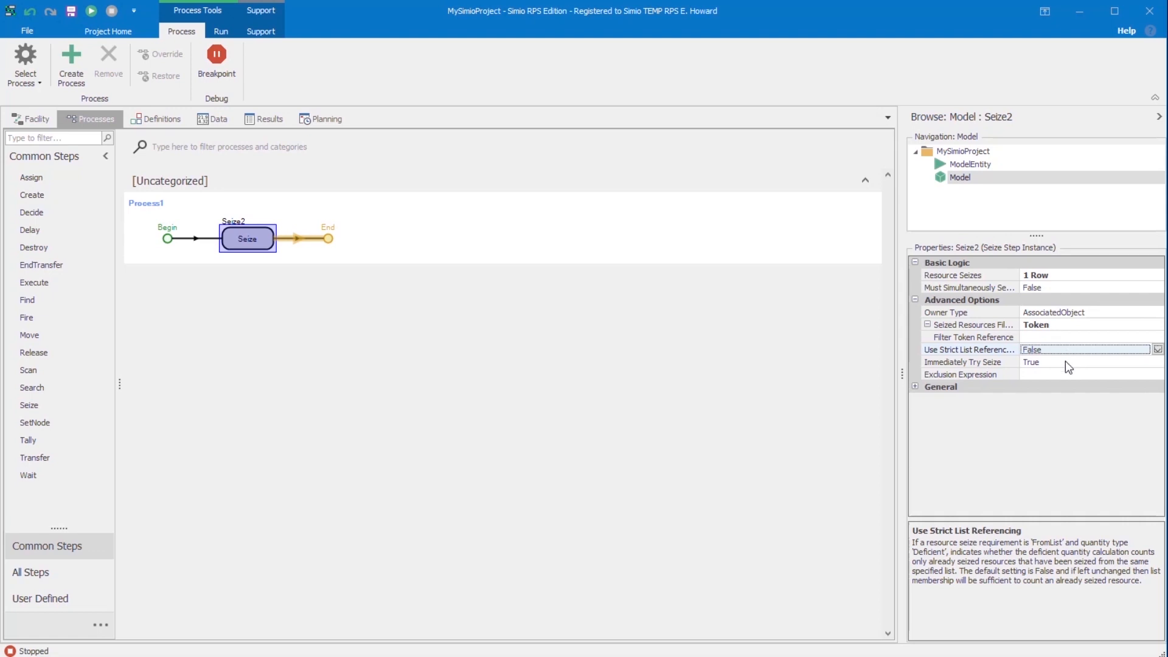
pyautogui.click(1065, 363)
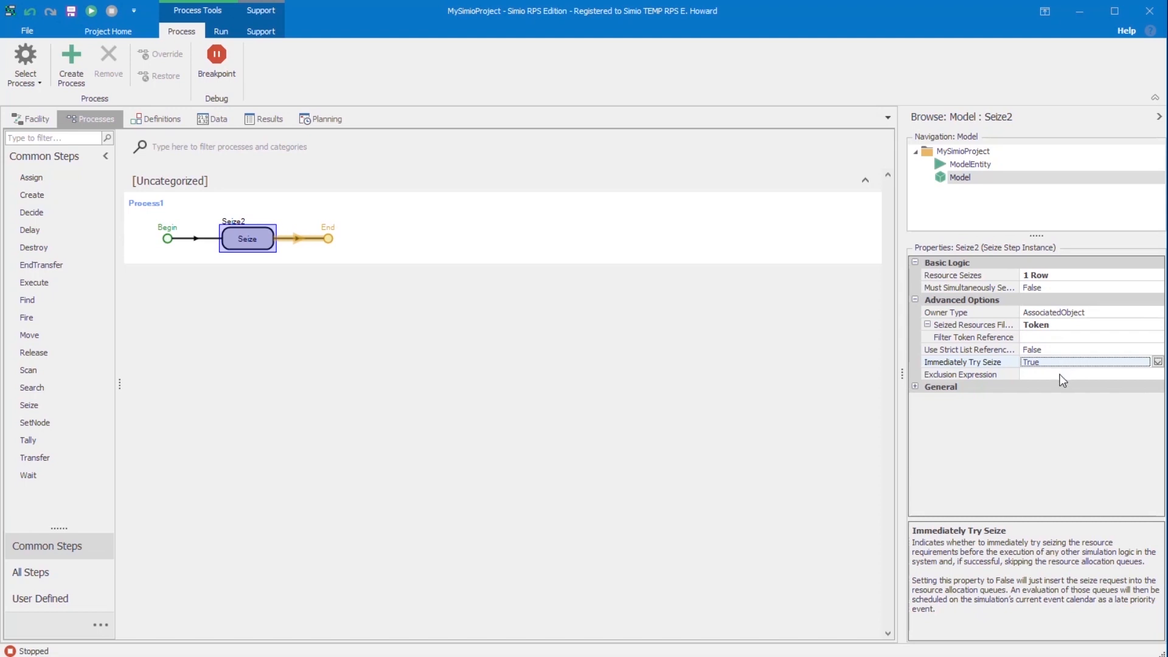
pyautogui.click(1061, 375)
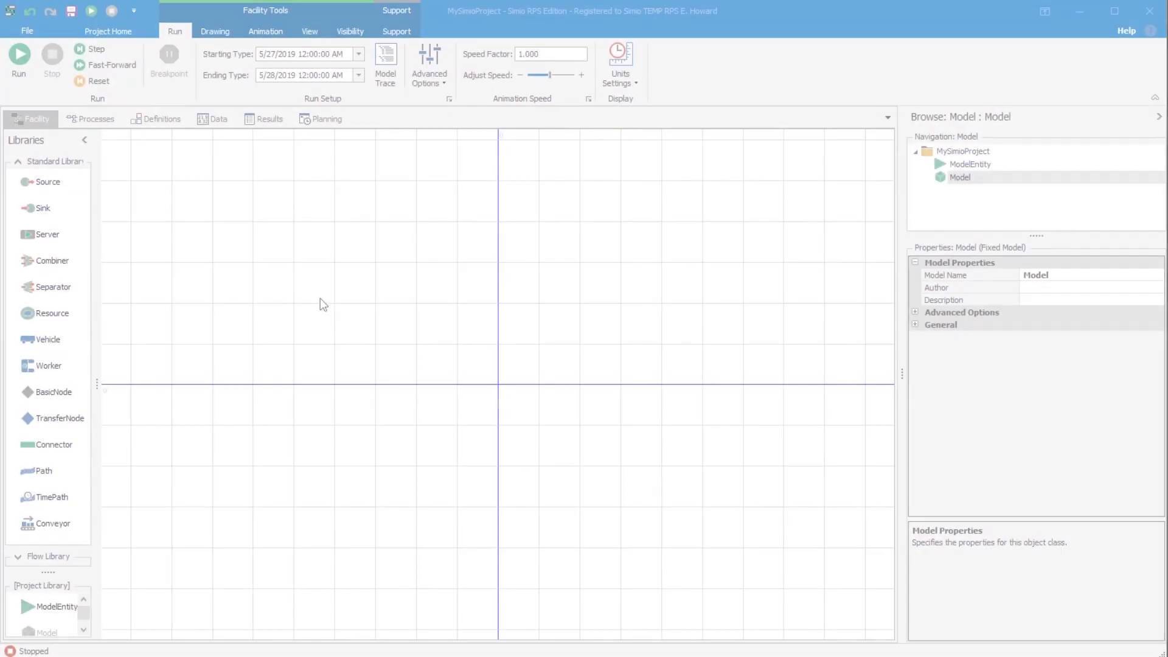
# Create a new process with a Create step and set the step's Create Type to NewToken
pyautogui.click(96, 124)
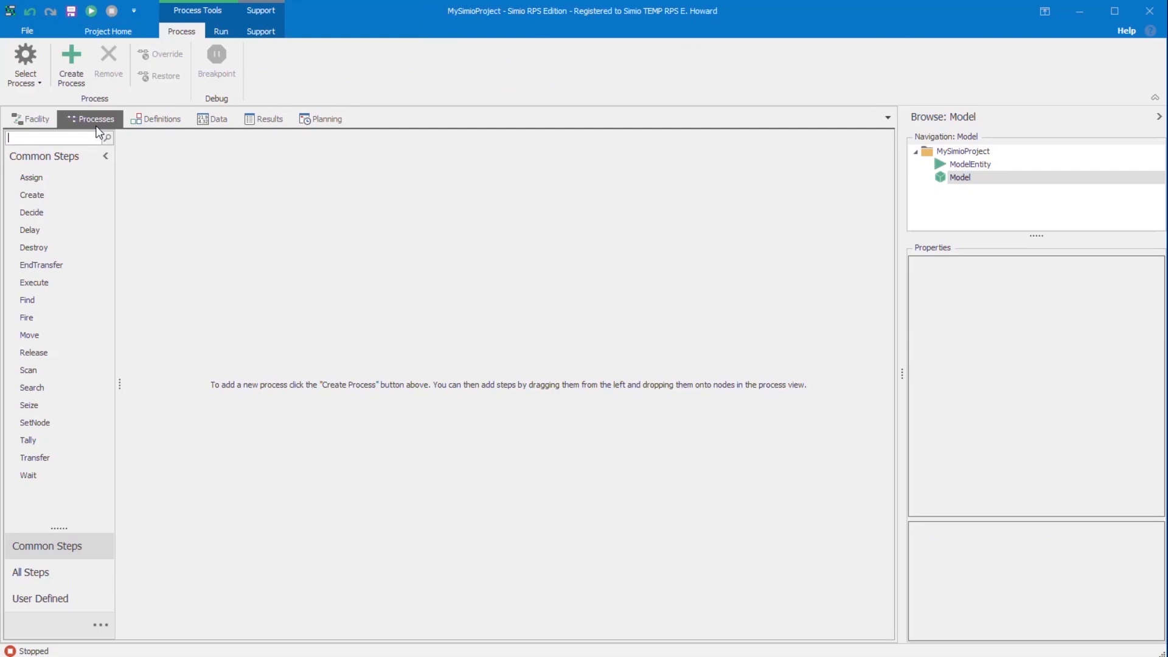
pyautogui.click(75, 61)
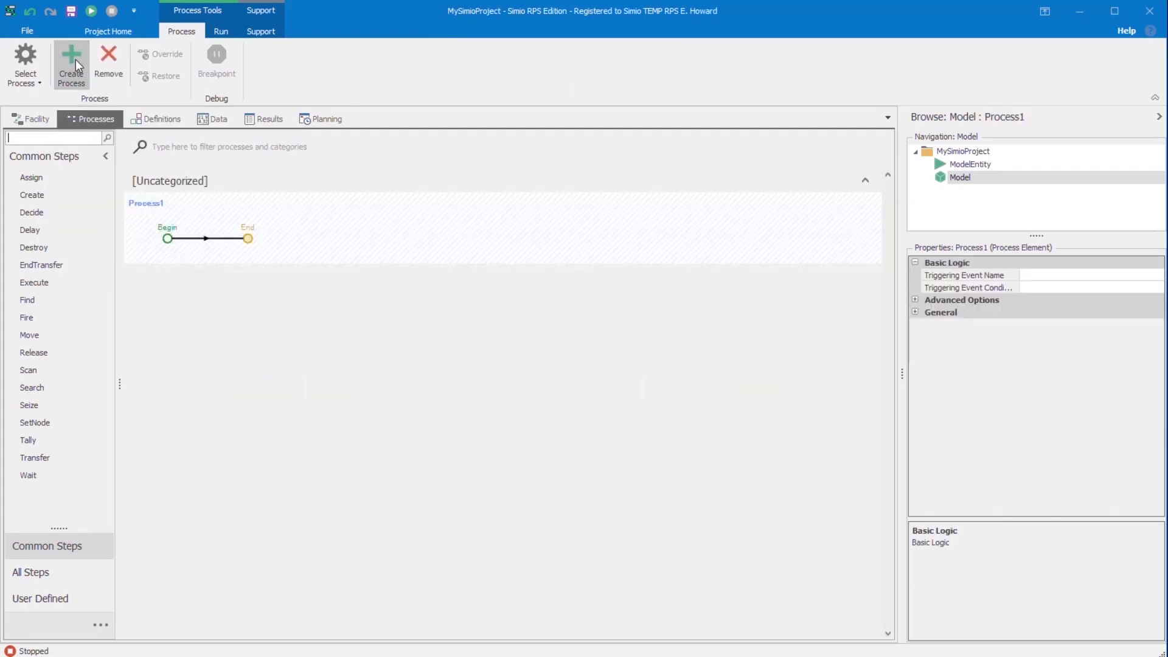
pyautogui.moveTo(46, 205); pyautogui.dragTo(218, 246)
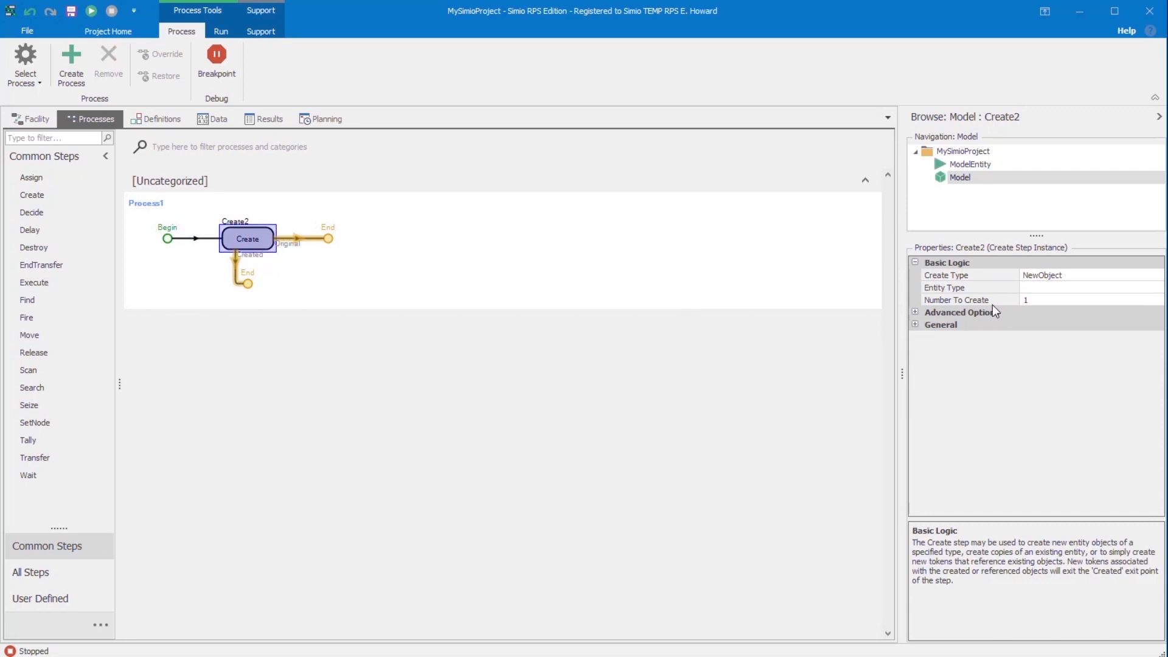
pyautogui.click(1081, 276)
pyautogui.click(1160, 277)
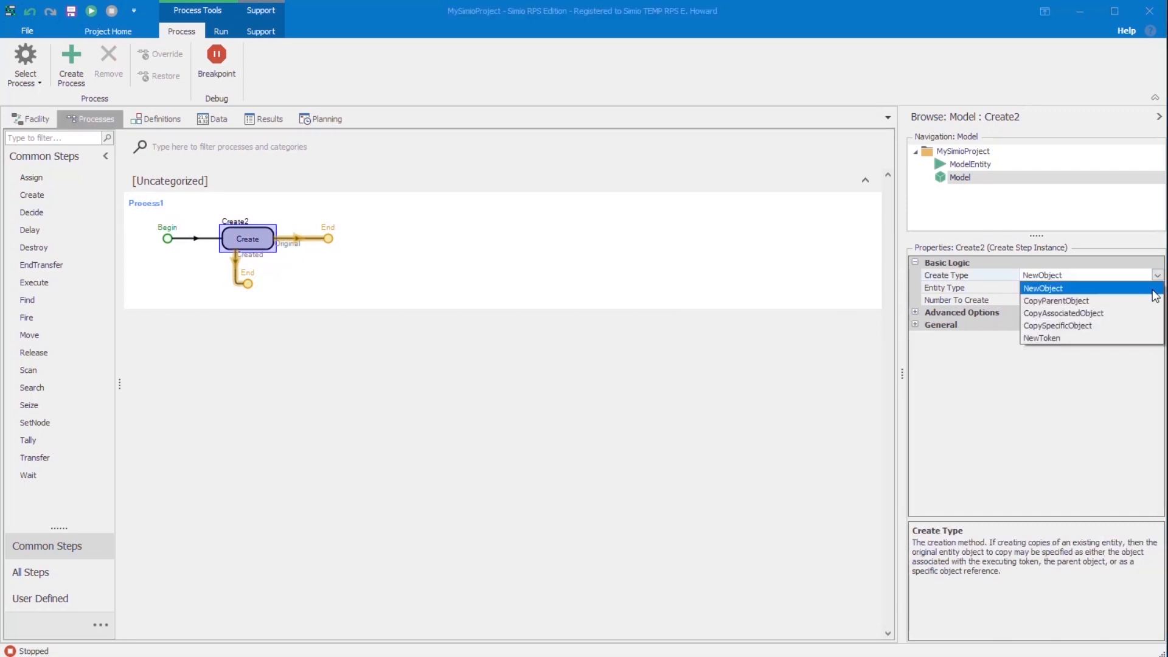
pyautogui.click(1097, 340)
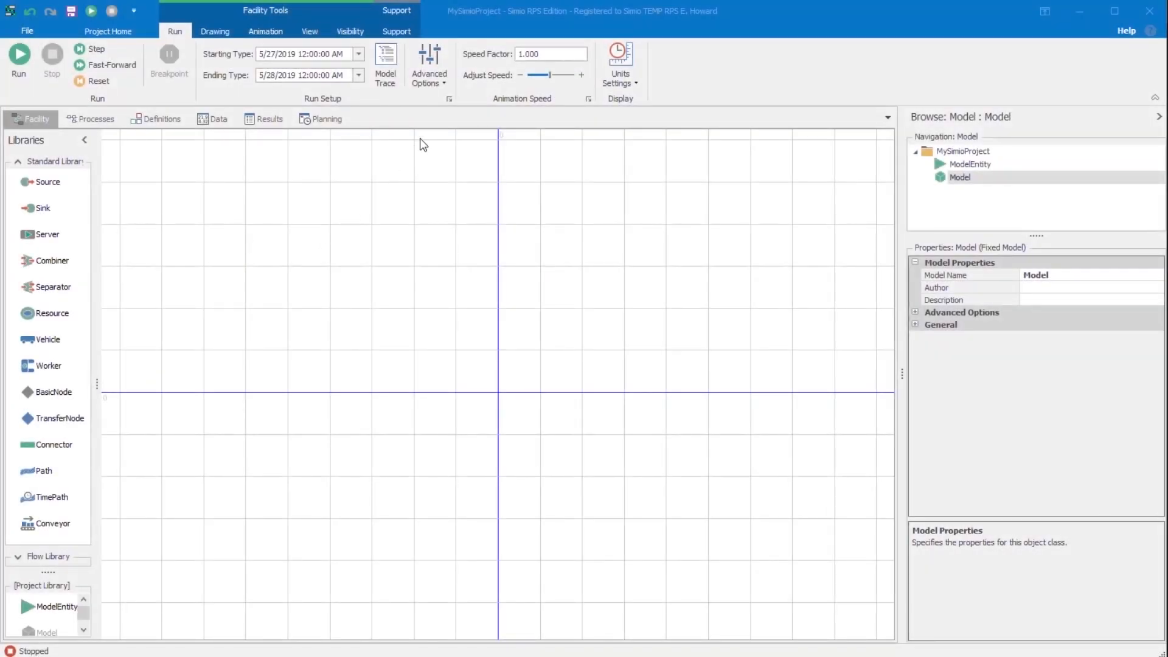
# Examine the first Schedule Late Current Event setting below Run Resource OnCapacityReleased in the Advanced Compatibility Settings
pyautogui.click(449, 99)
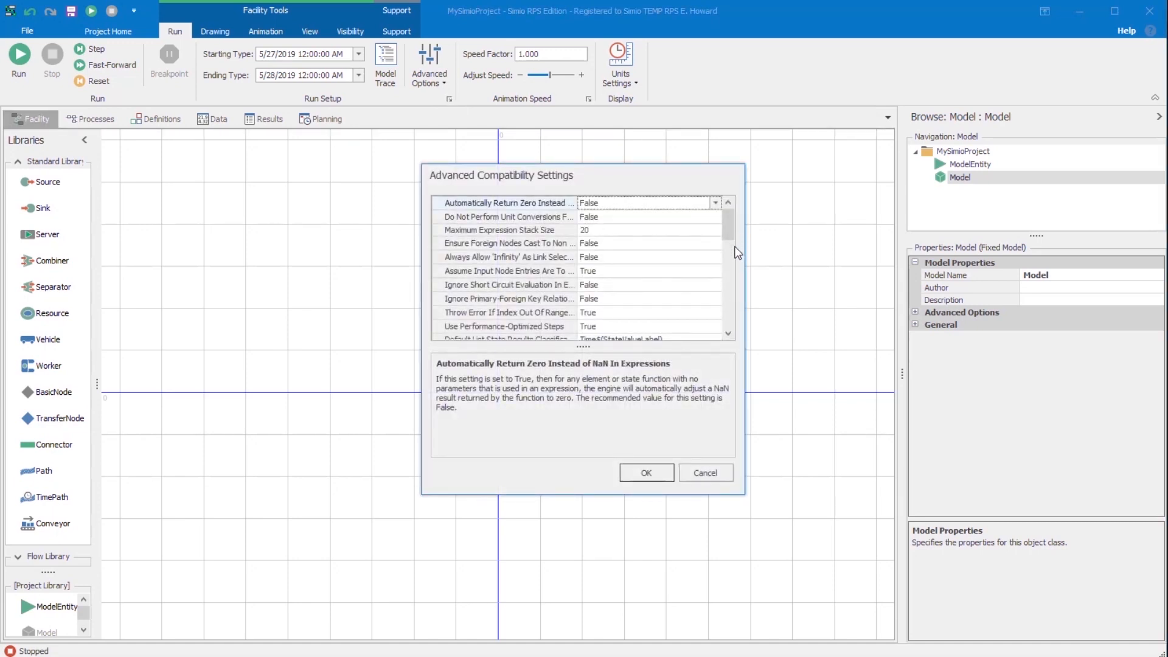
pyautogui.scroll(-5, 723, 259)
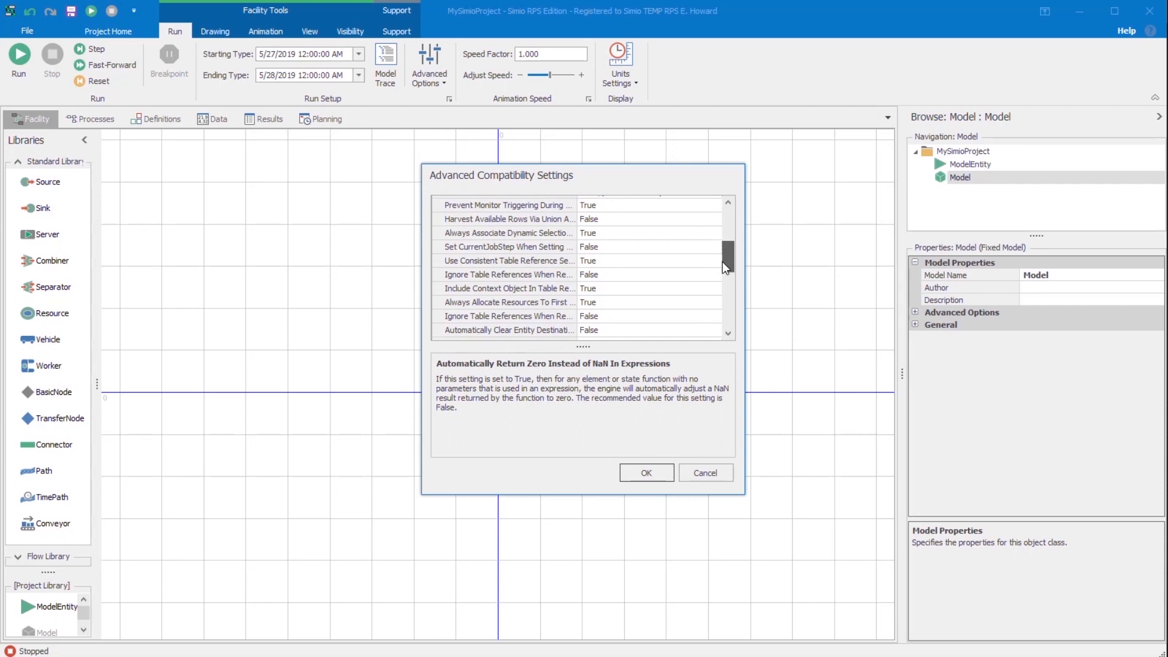
pyautogui.scroll(-2, 718, 277)
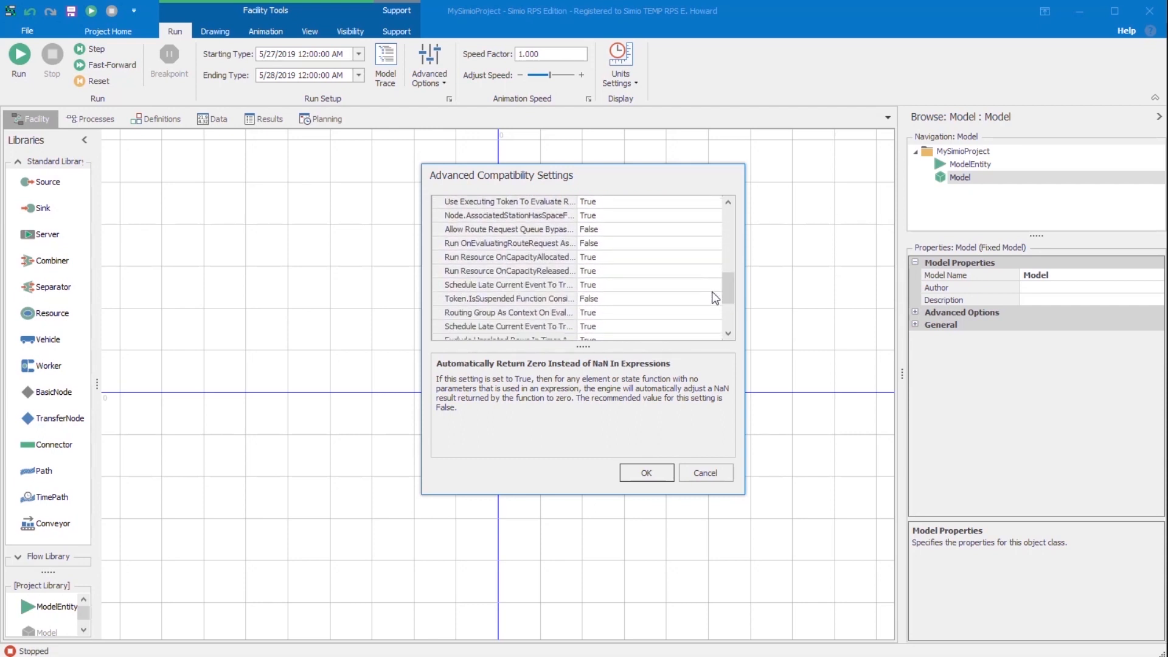
pyautogui.click(659, 286)
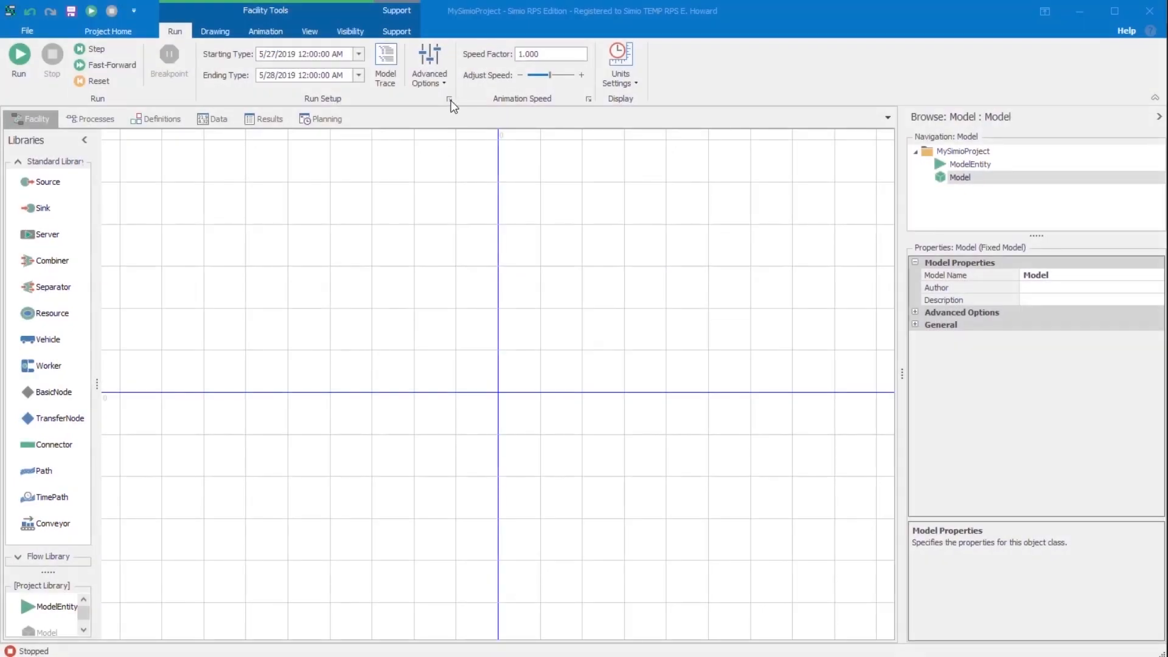
# Examine the Always Use Seize Selection Goal setting near the end of the Advanced Compatibility Settings
pyautogui.click(450, 100)
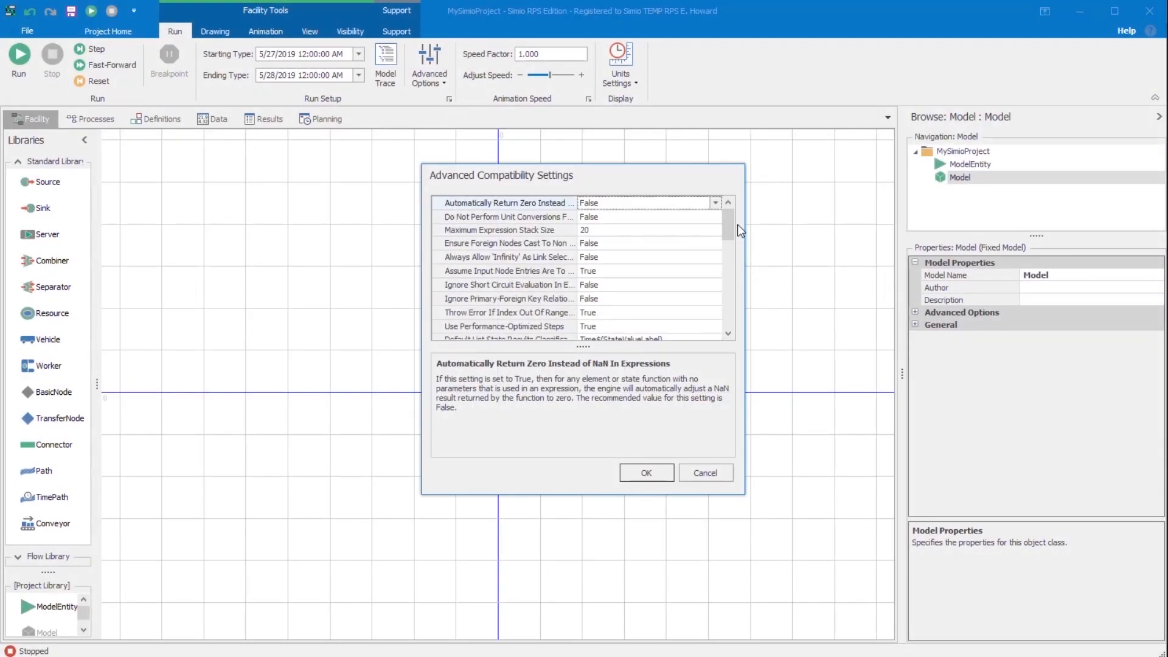
pyautogui.moveTo(729, 221); pyautogui.dragTo(706, 326)
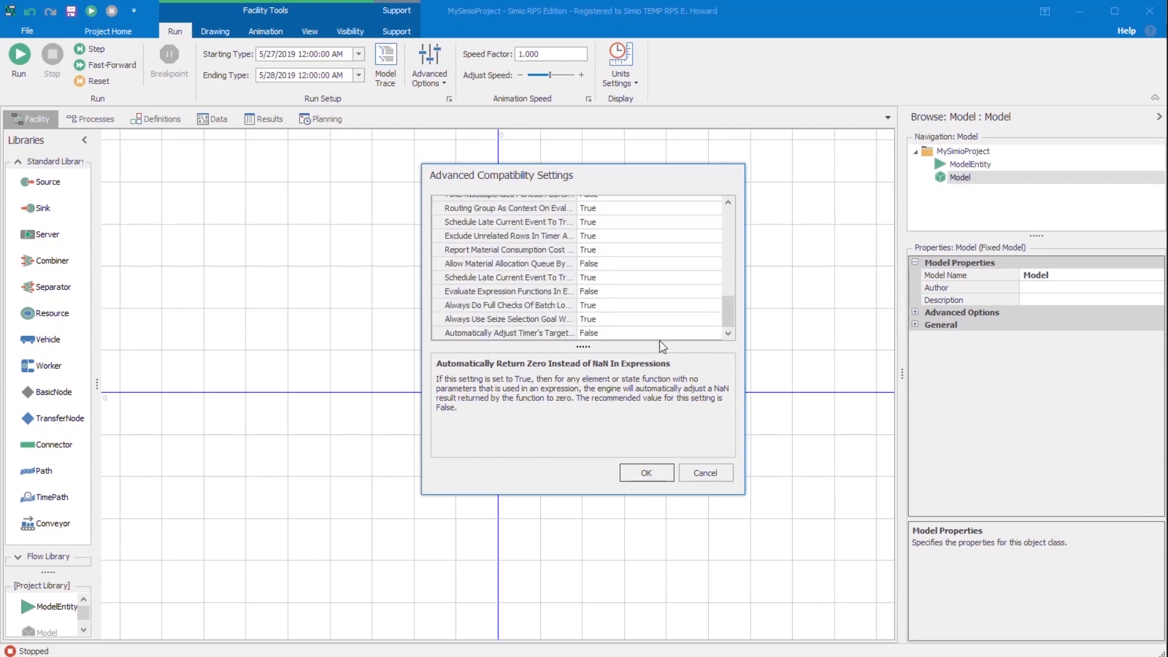
pyautogui.click(629, 323)
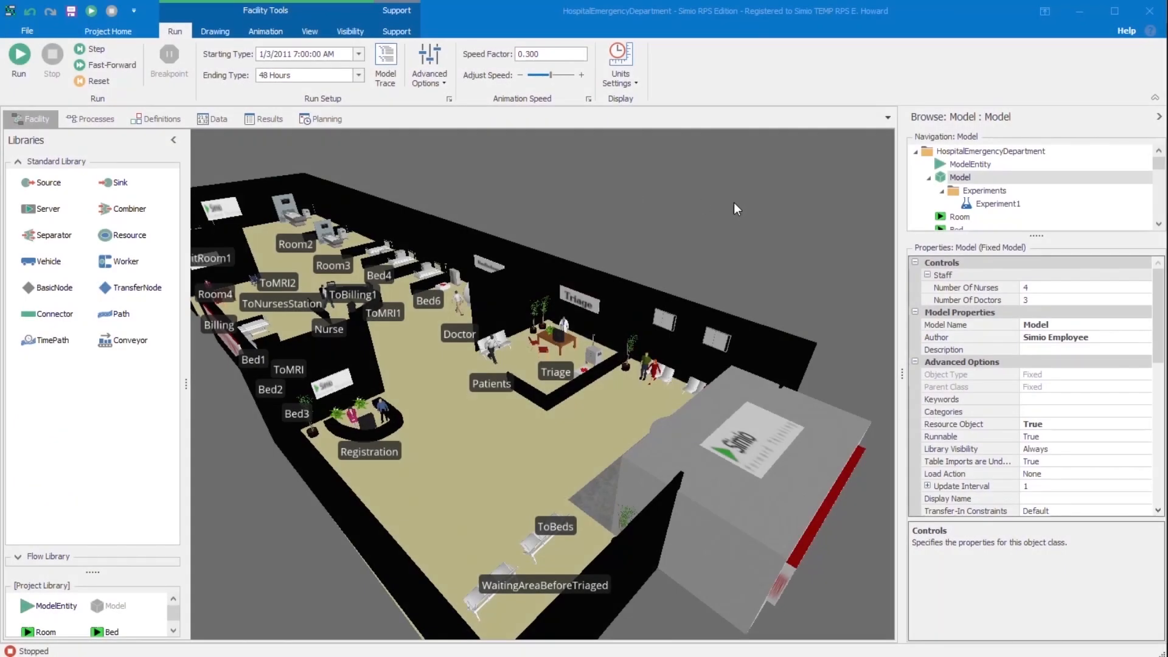
# Add the Last Run Completed At column to the scenario table of Experiment1 in the HospitalEmergencyDepartment project
pyautogui.doubleClick(993, 204)
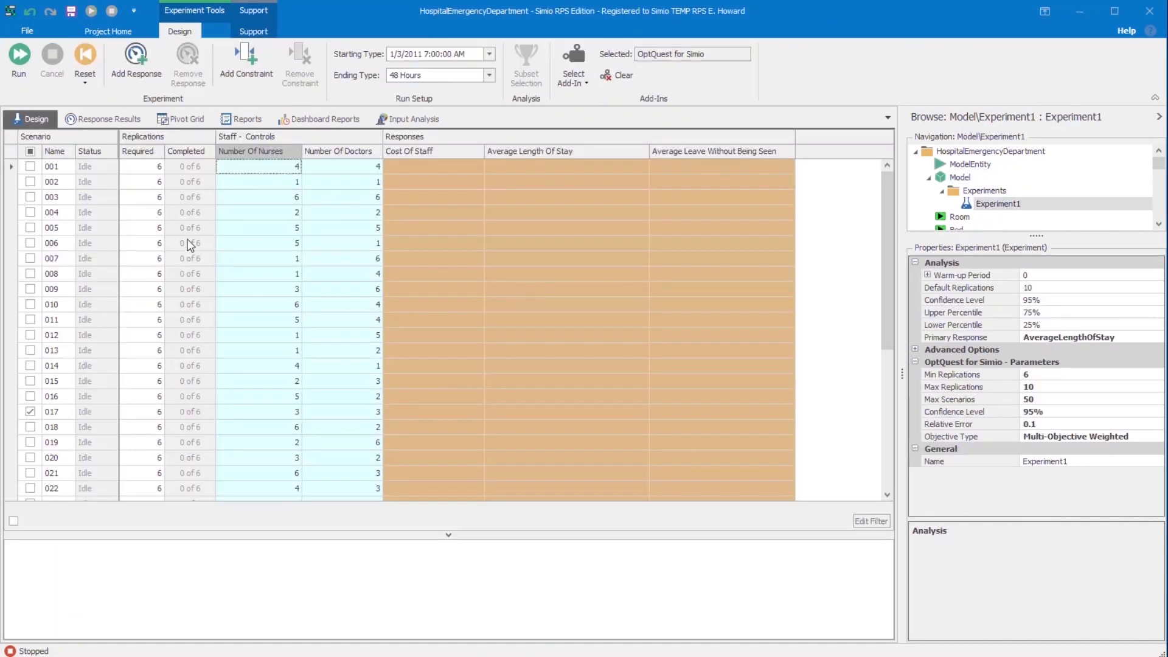
pyautogui.rightClick(99, 161)
pyautogui.click(140, 218)
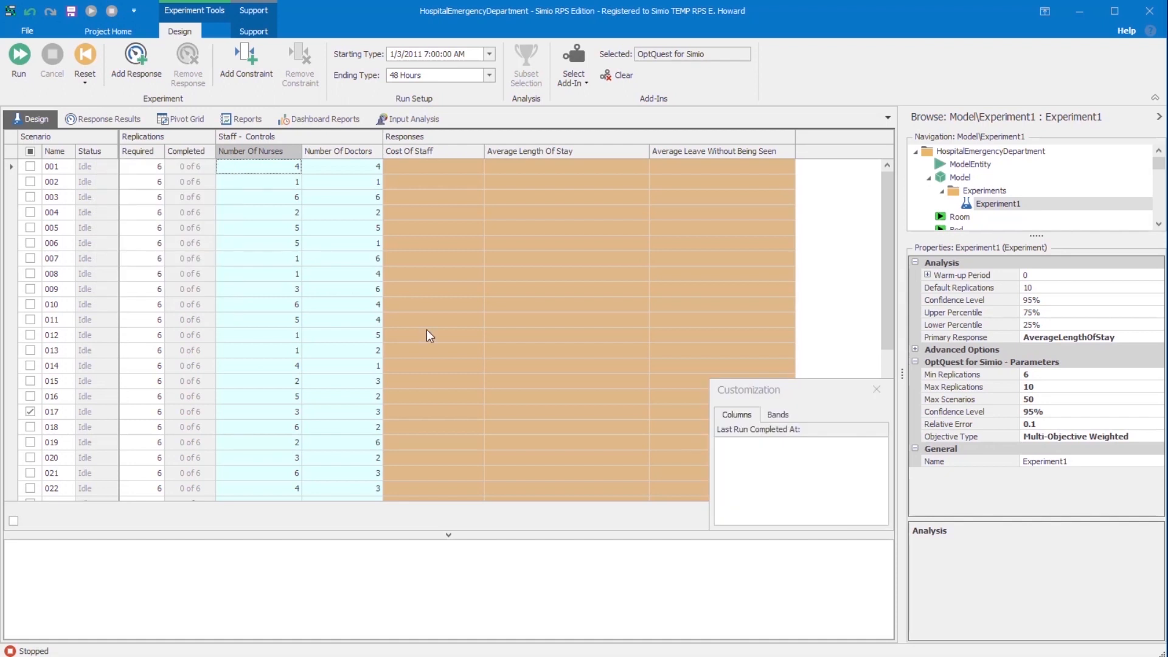
pyautogui.click(751, 429)
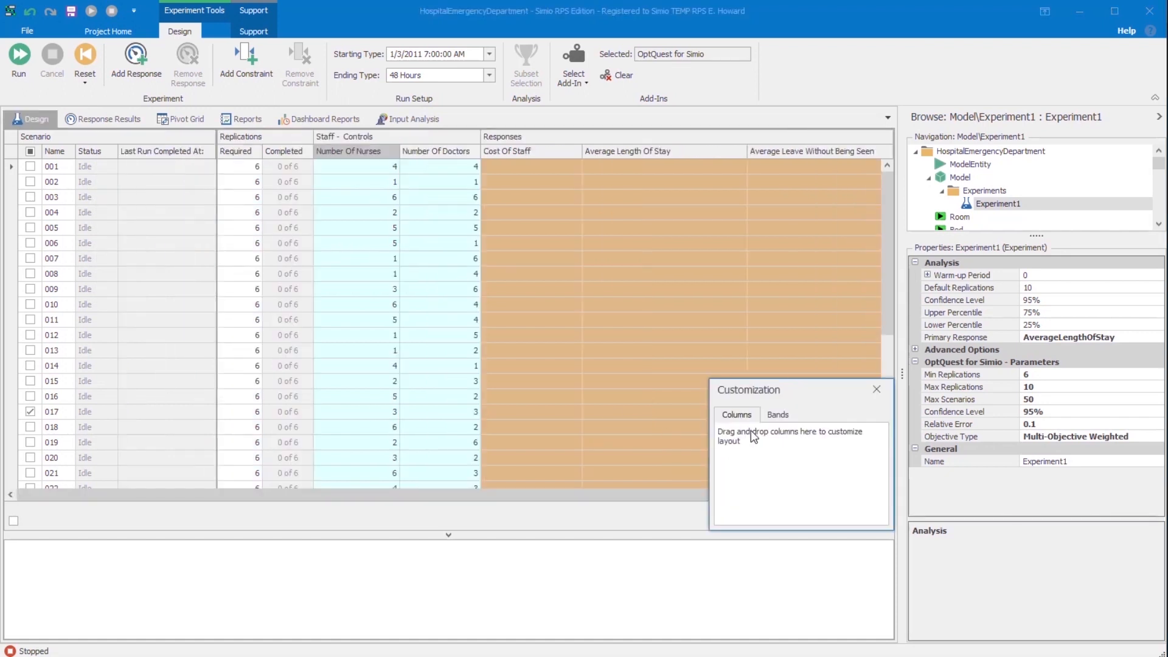
# Hide the Last Run Completed At column in the scenario table of Experiment1
pyautogui.moveTo(168, 152); pyautogui.dragTo(776, 463)
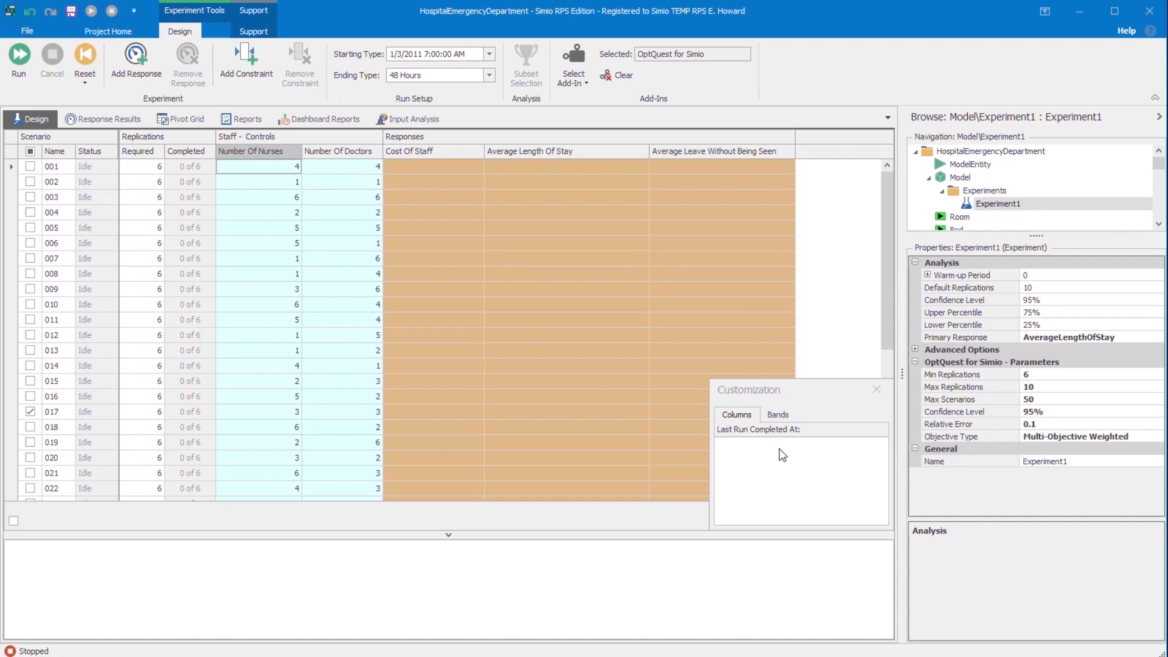
pyautogui.doubleClick(783, 430)
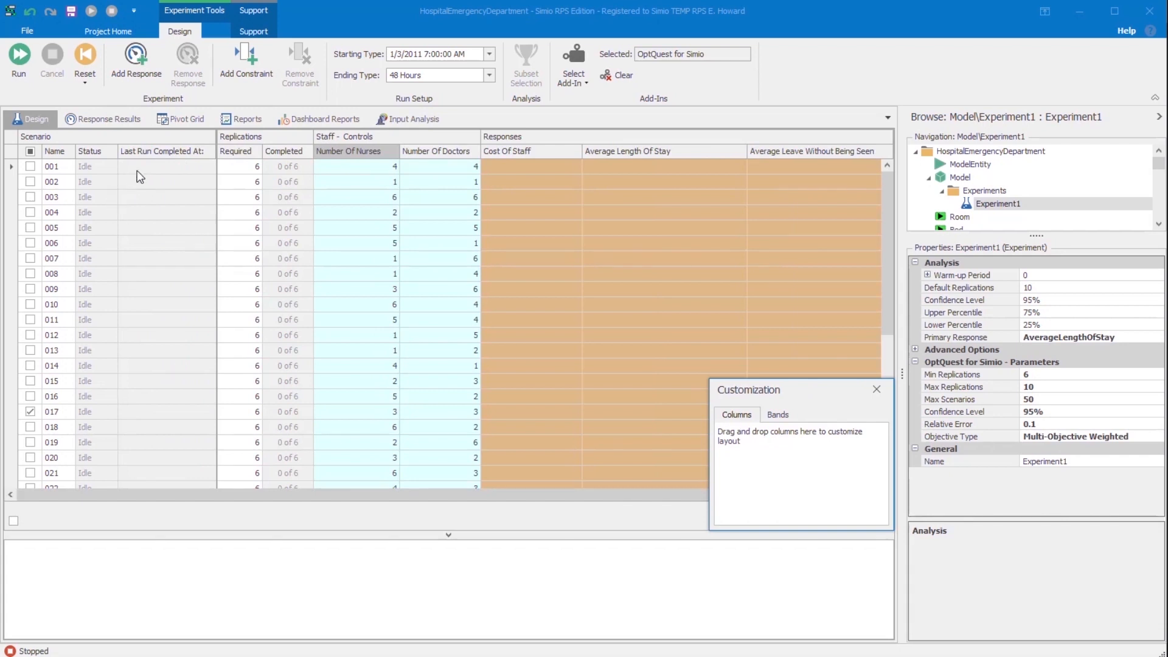
pyautogui.rightClick(143, 150)
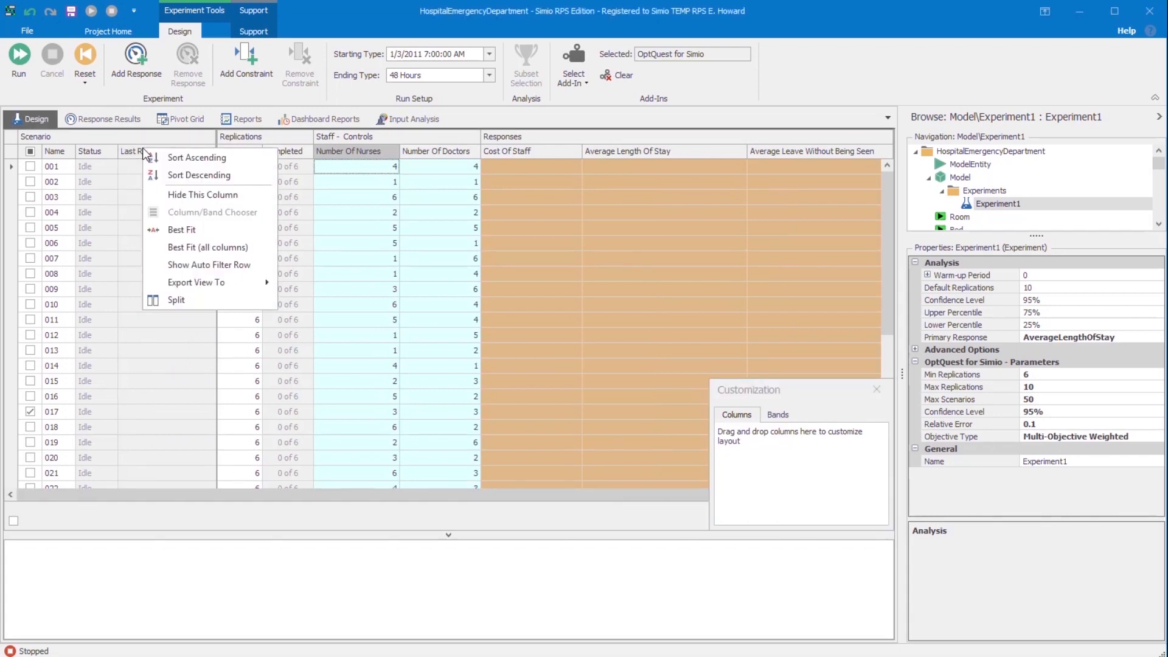
pyautogui.click(171, 197)
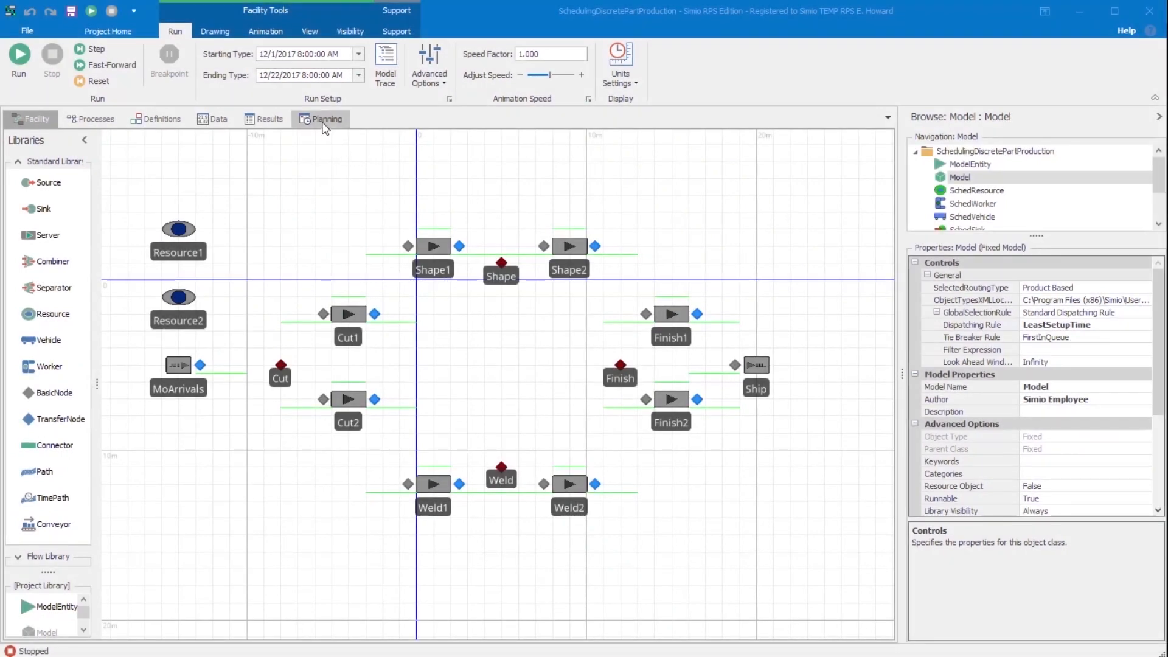
# Examine the Constraints row of Order06 in the Entity Workflow Gantt of the SchedulingDiscretePartProduction model
pyautogui.click(322, 121)
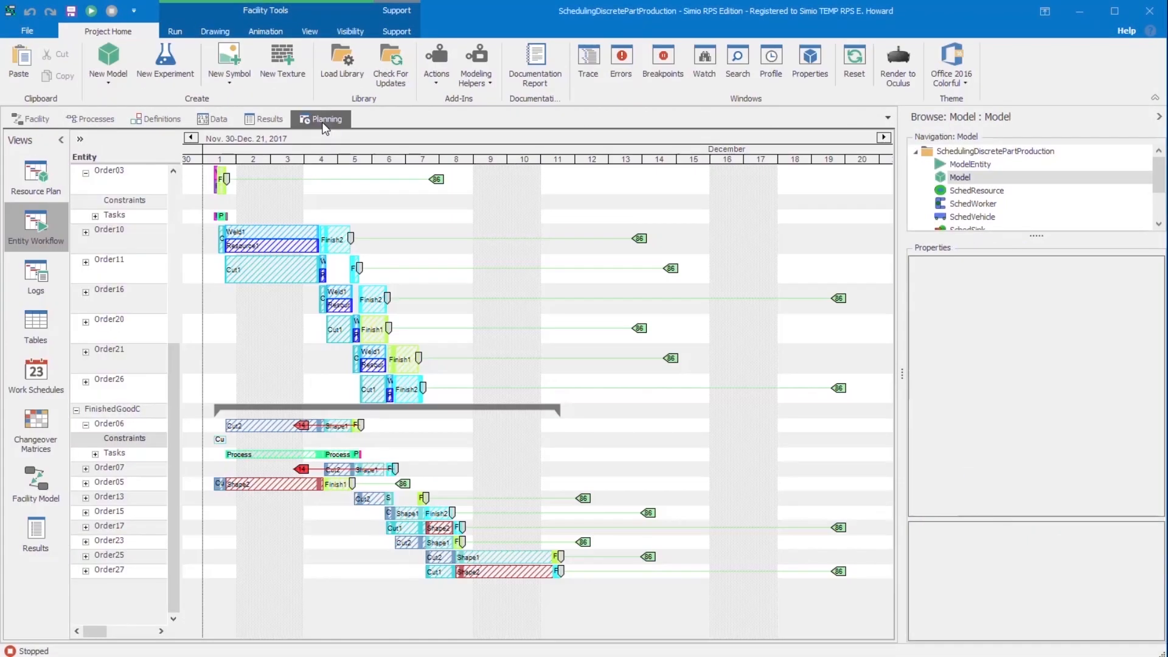
pyautogui.click(130, 443)
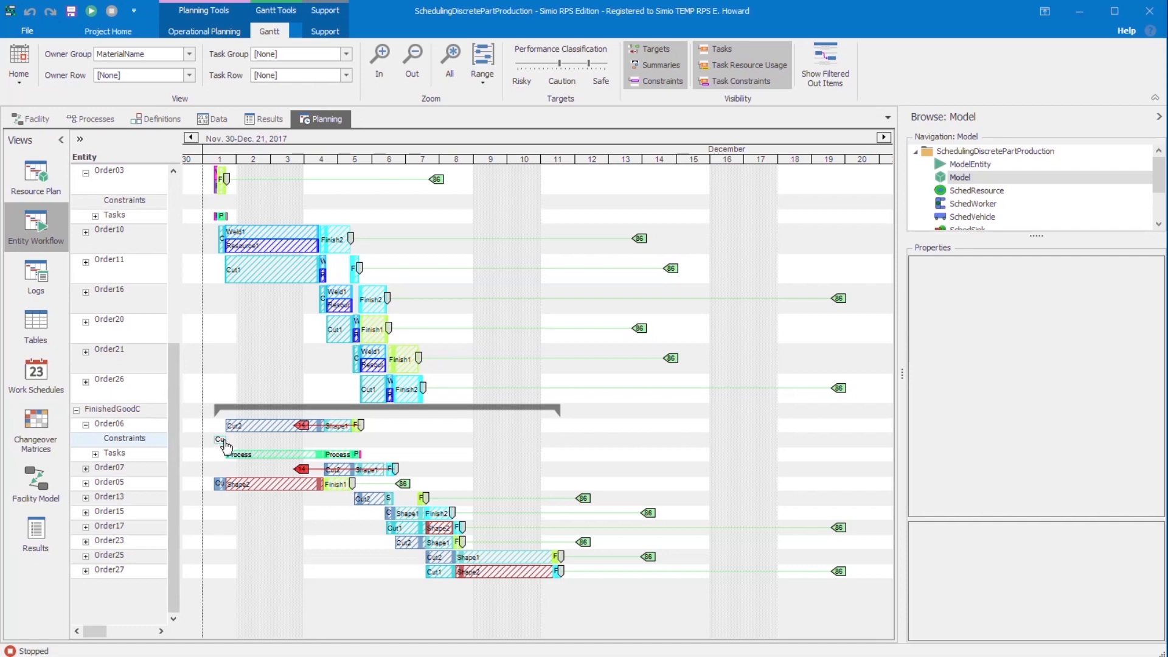
pyautogui.moveTo(224, 447)
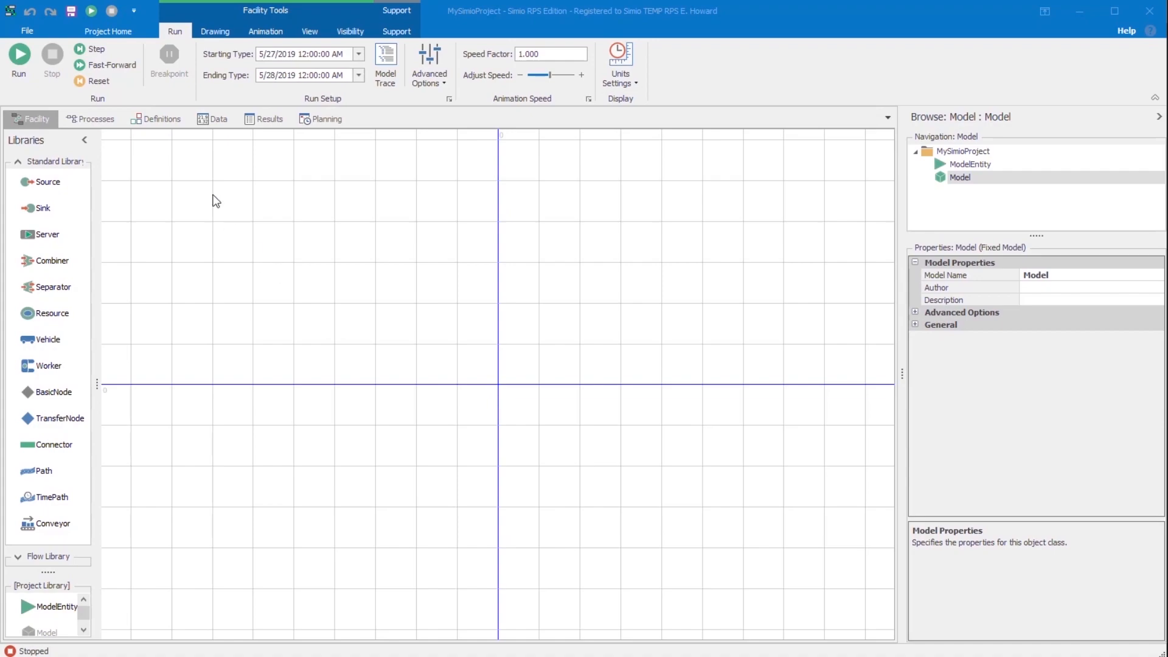
# Open the option for creating a new project from a template
pyautogui.click(27, 31)
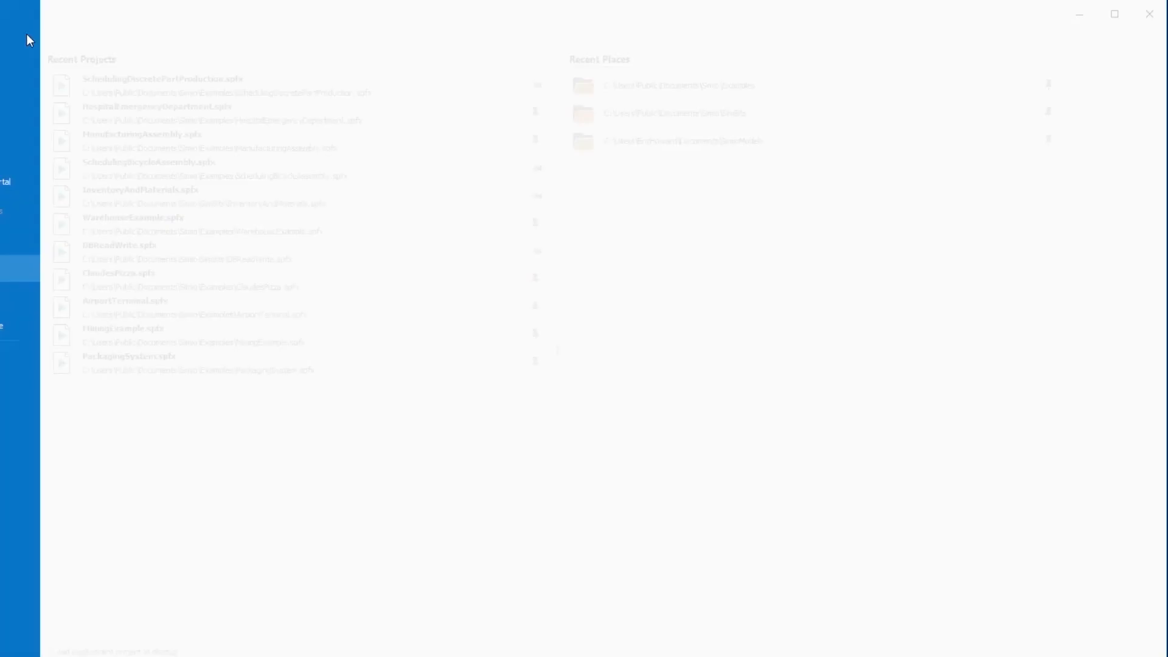
pyautogui.click(46, 331)
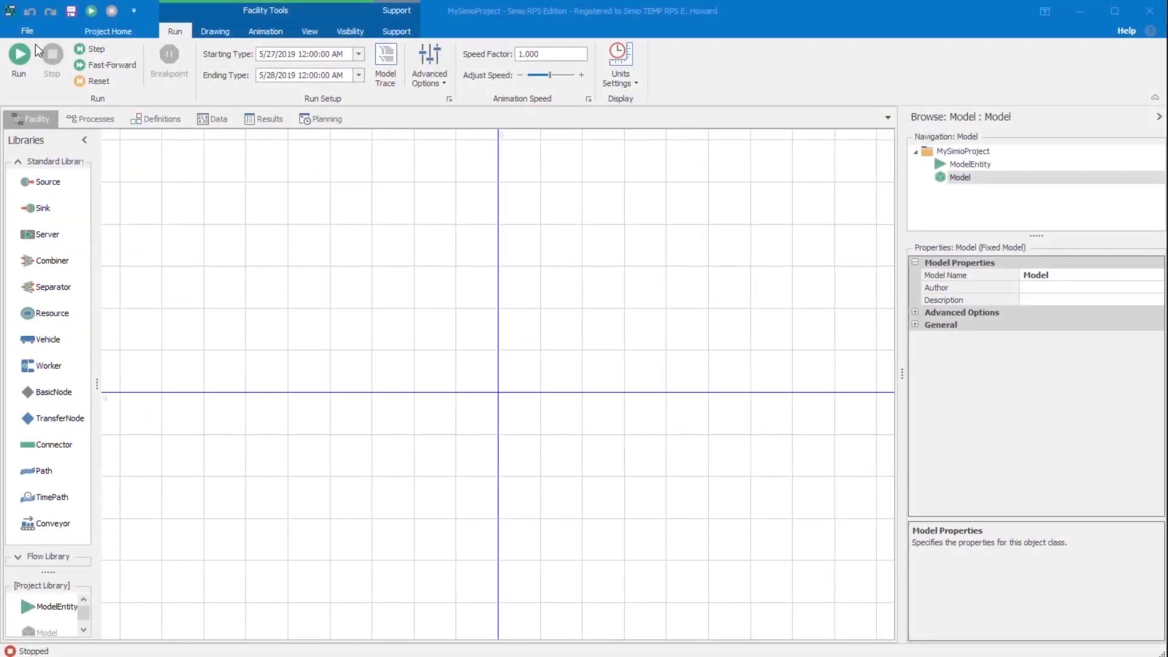
# Examine Minutes Between Recovery Save in the application's Project Recovery settings and set Save For Auto-Recovery Before Run to True
pyautogui.click(31, 32)
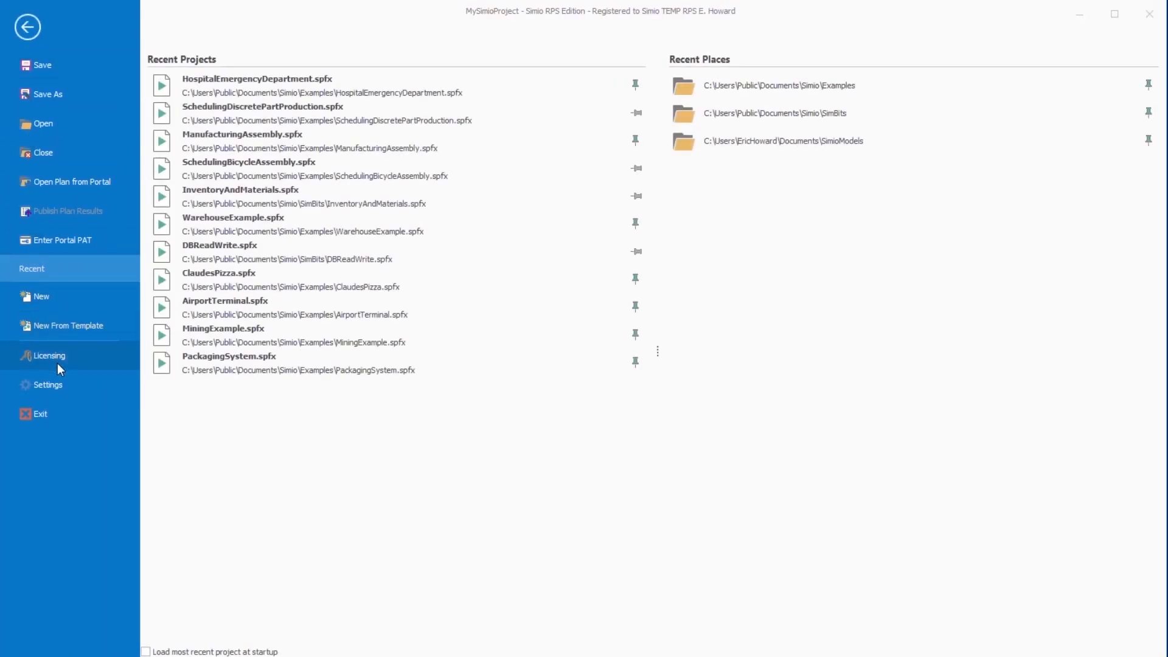
pyautogui.click(58, 389)
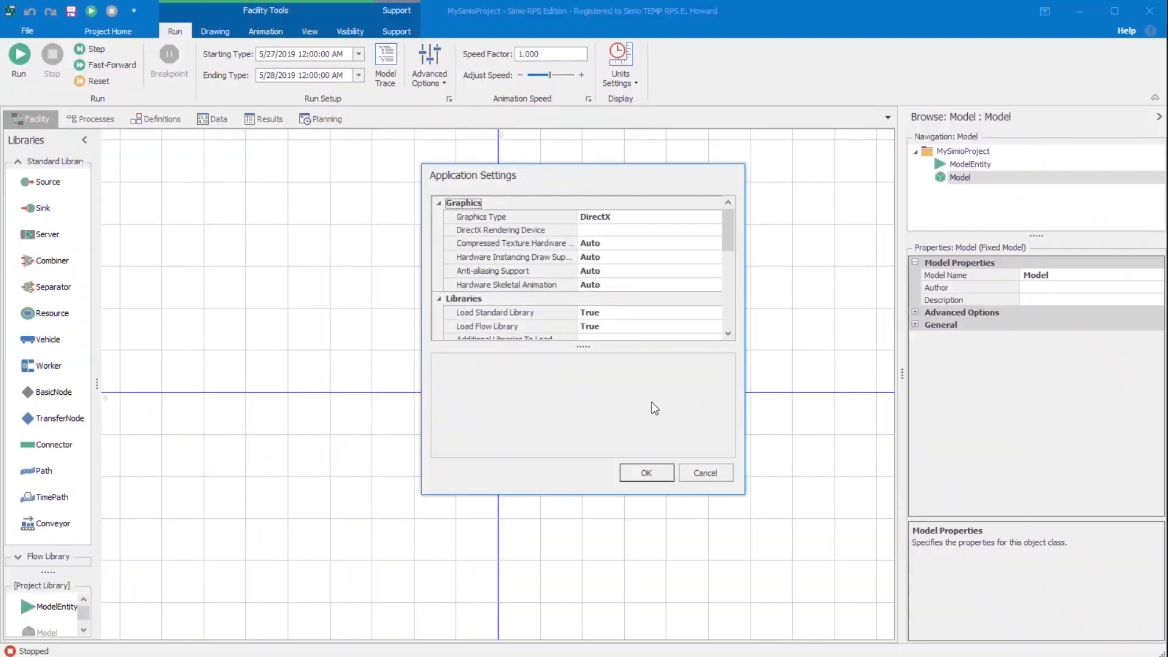
pyautogui.scroll(-10, 723, 278)
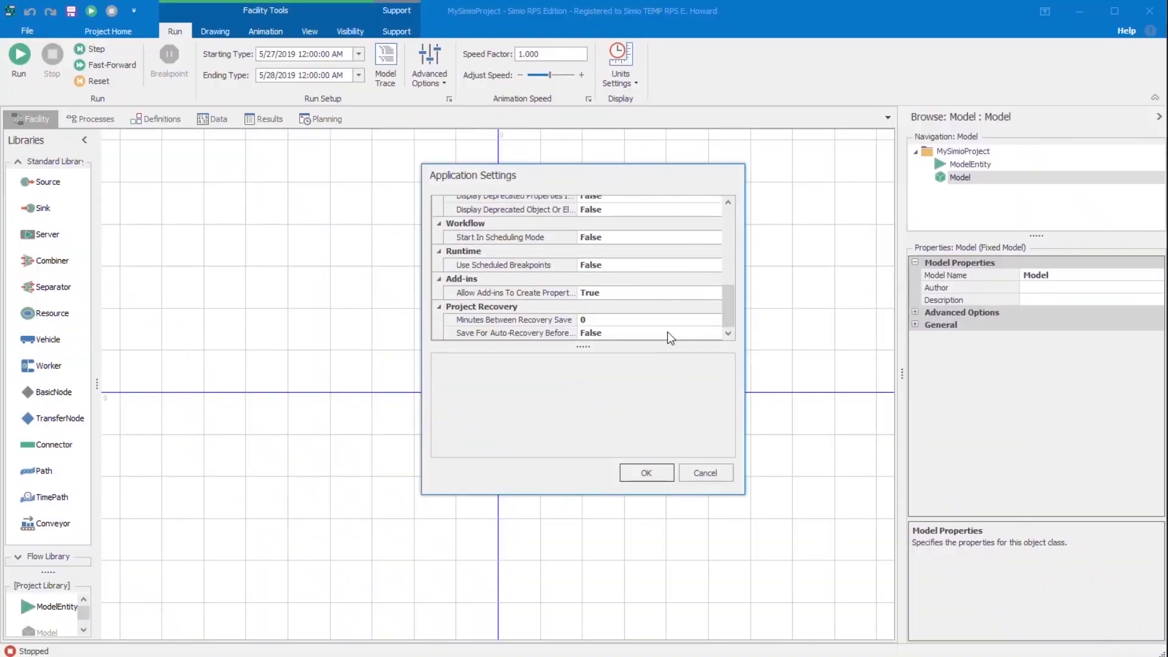
pyautogui.click(660, 321)
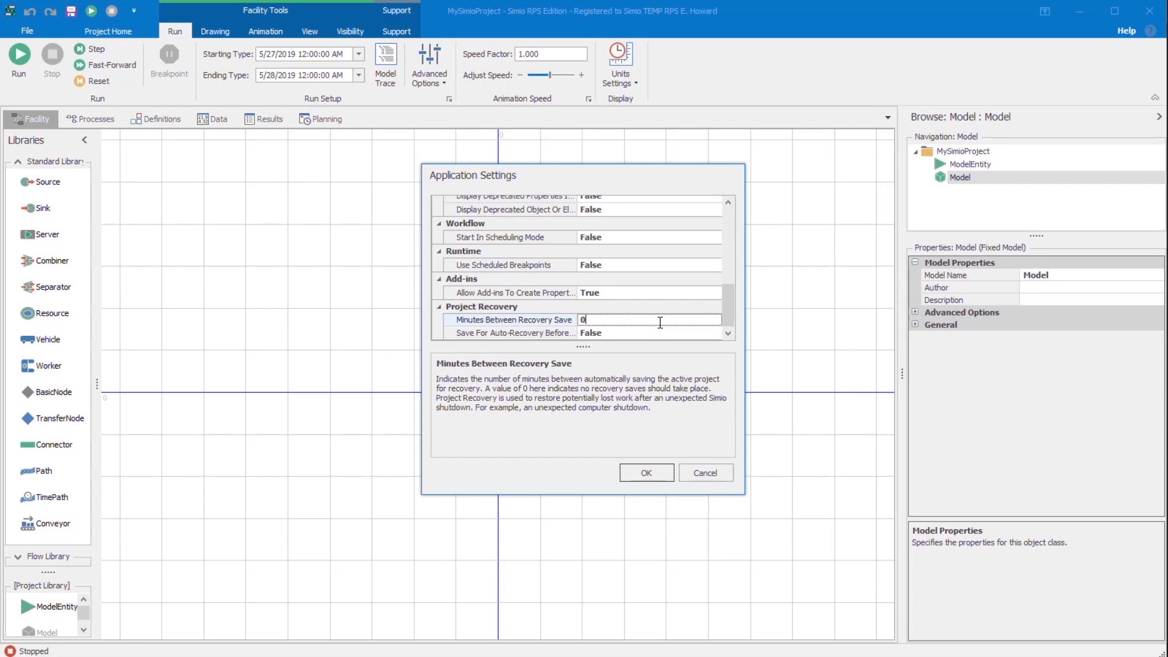
pyautogui.click(693, 335)
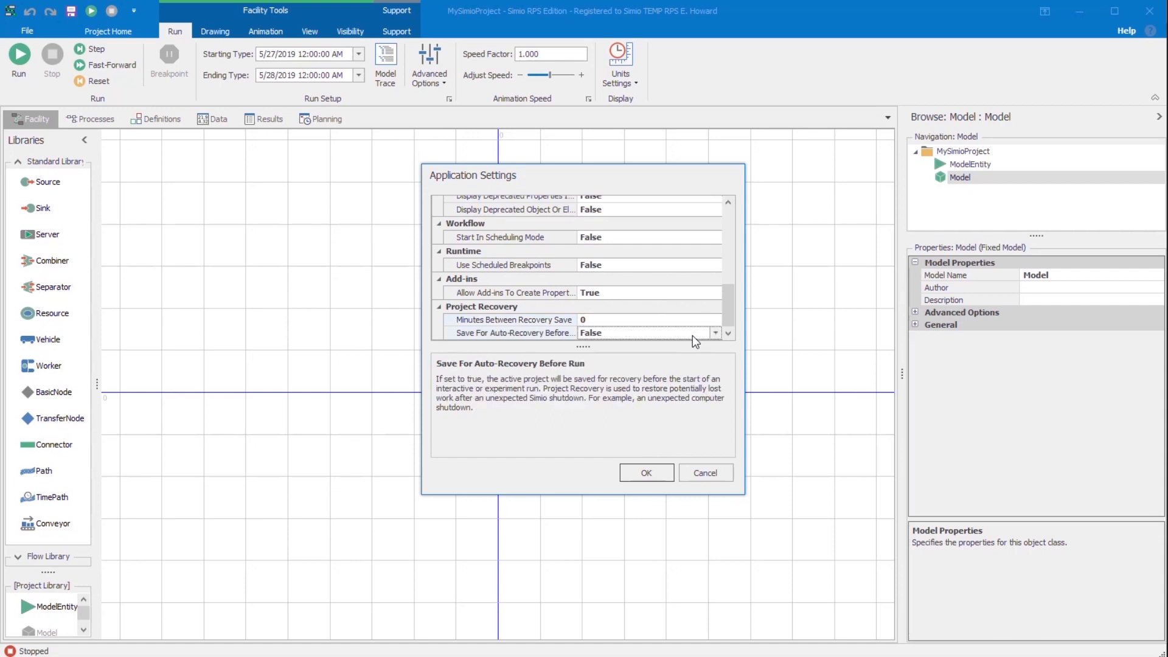
pyautogui.click(714, 335)
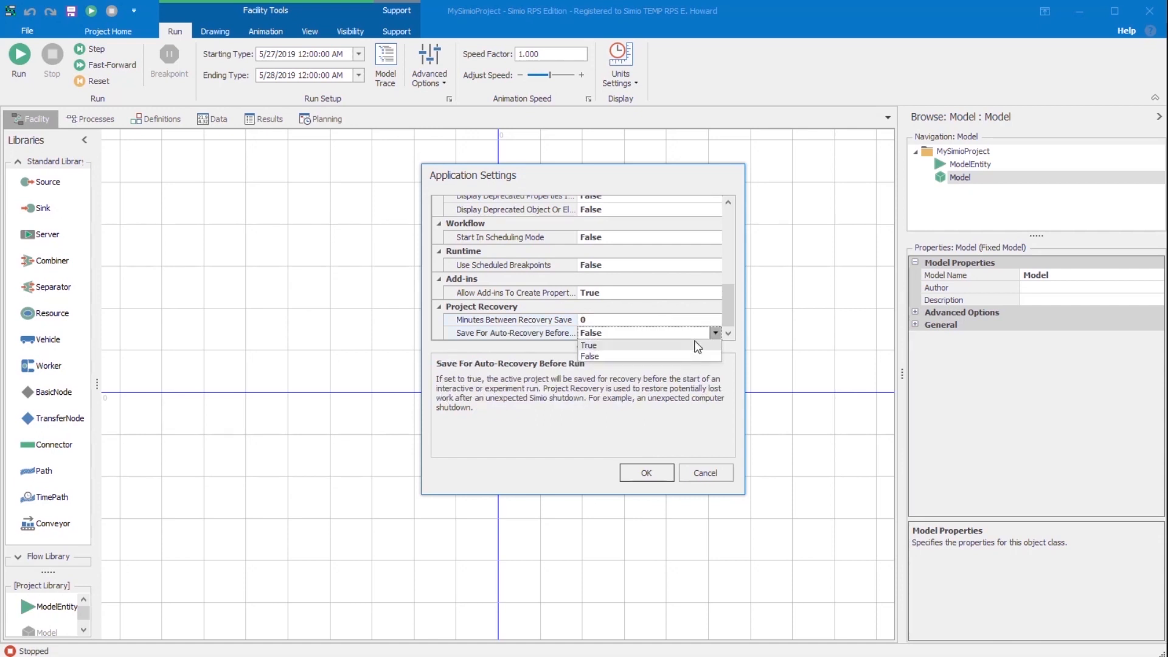
pyautogui.click(692, 344)
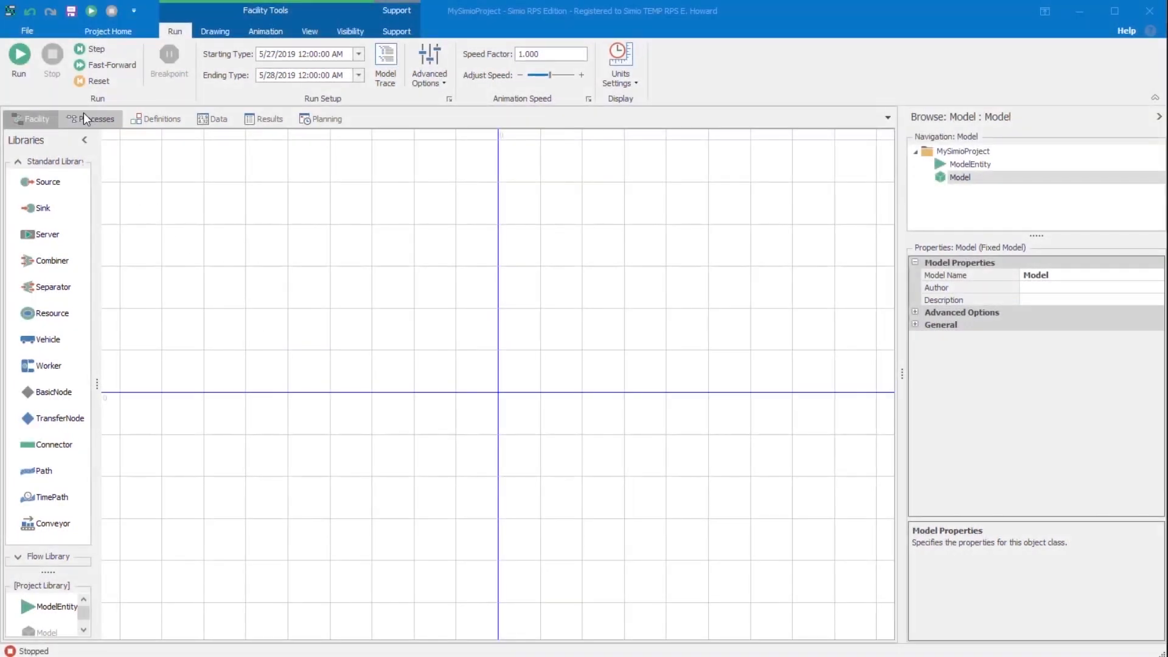
# Create a new process with a Seize step and examine the step's Immediately Try Seize advanced option
pyautogui.click(84, 115)
pyautogui.click(72, 61)
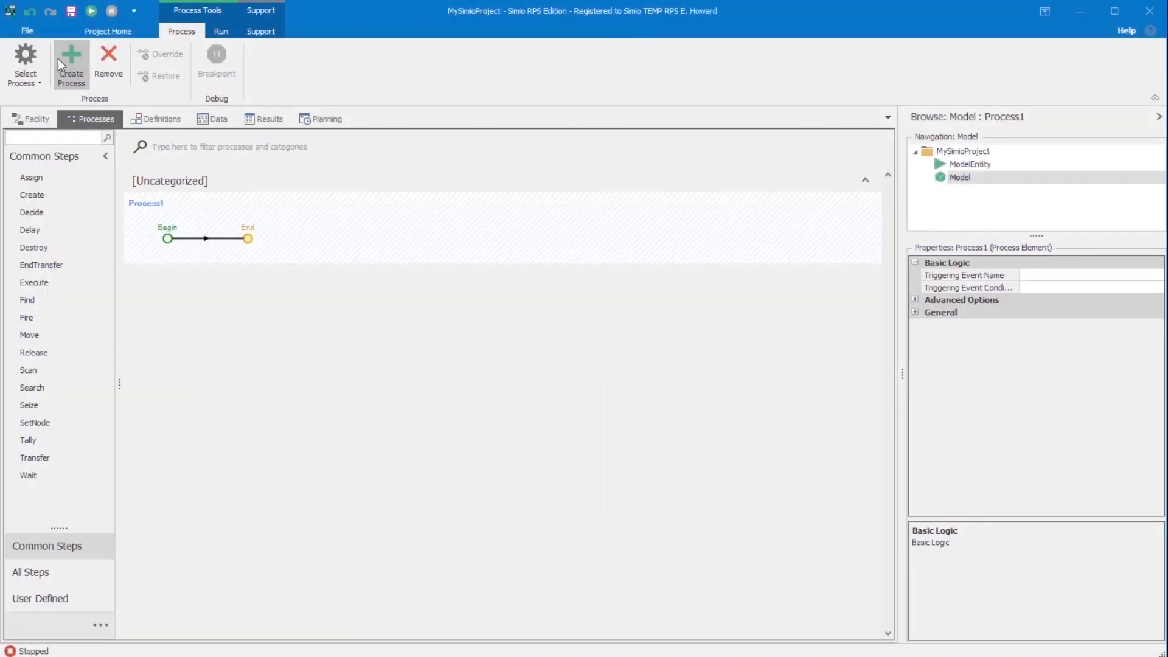
pyautogui.moveTo(43, 406); pyautogui.dragTo(217, 235)
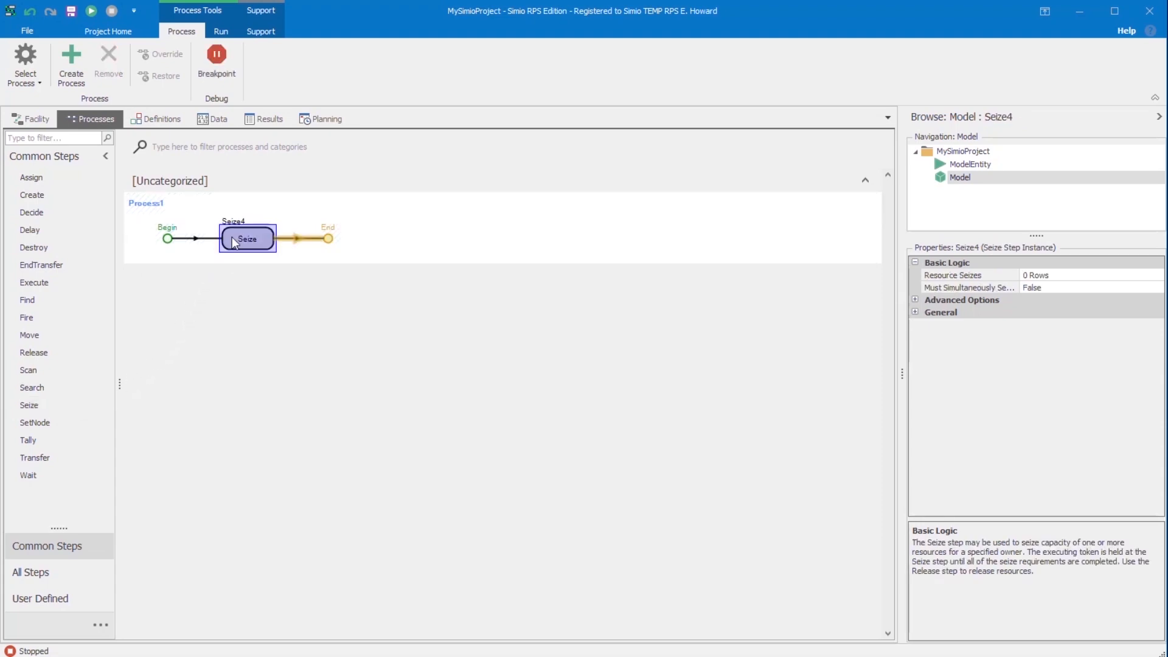
pyautogui.click(915, 299)
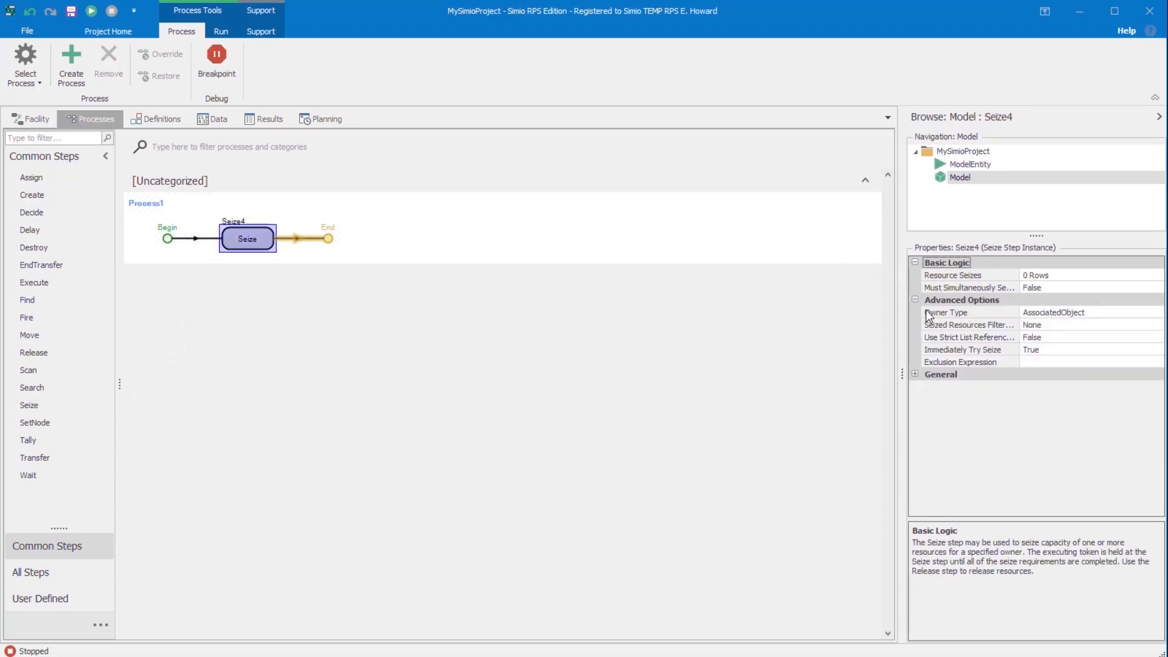
pyautogui.click(1097, 354)
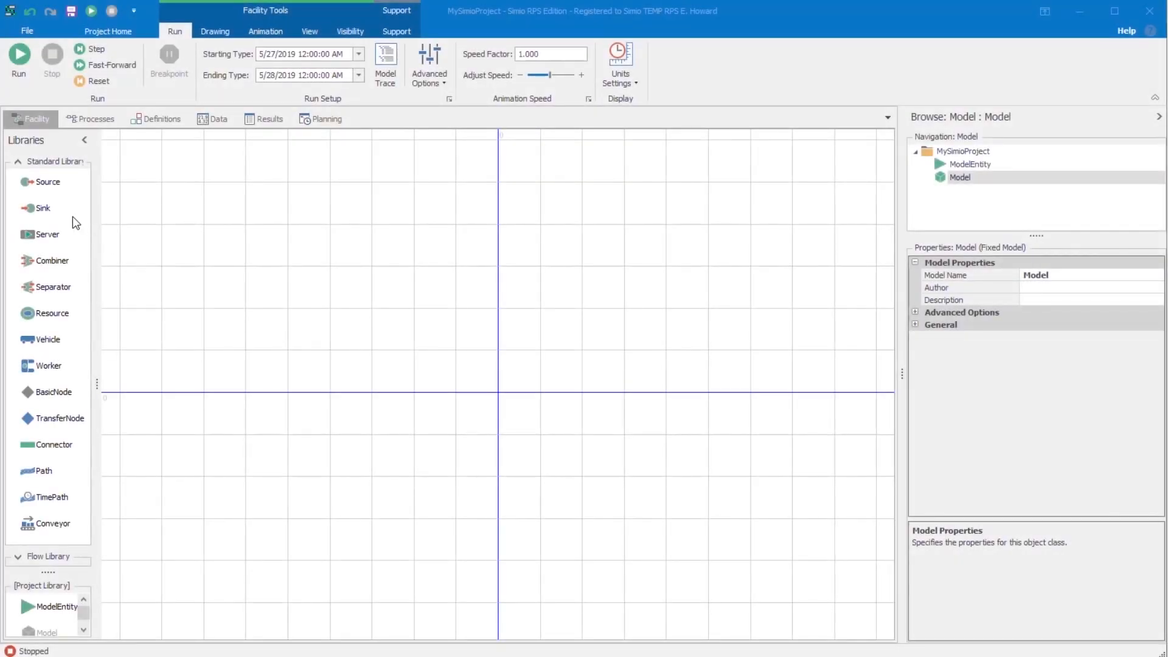
# Show the deprecated objects in the Standard Library, including Workstation, and hide them again
pyautogui.rightClick(73, 219)
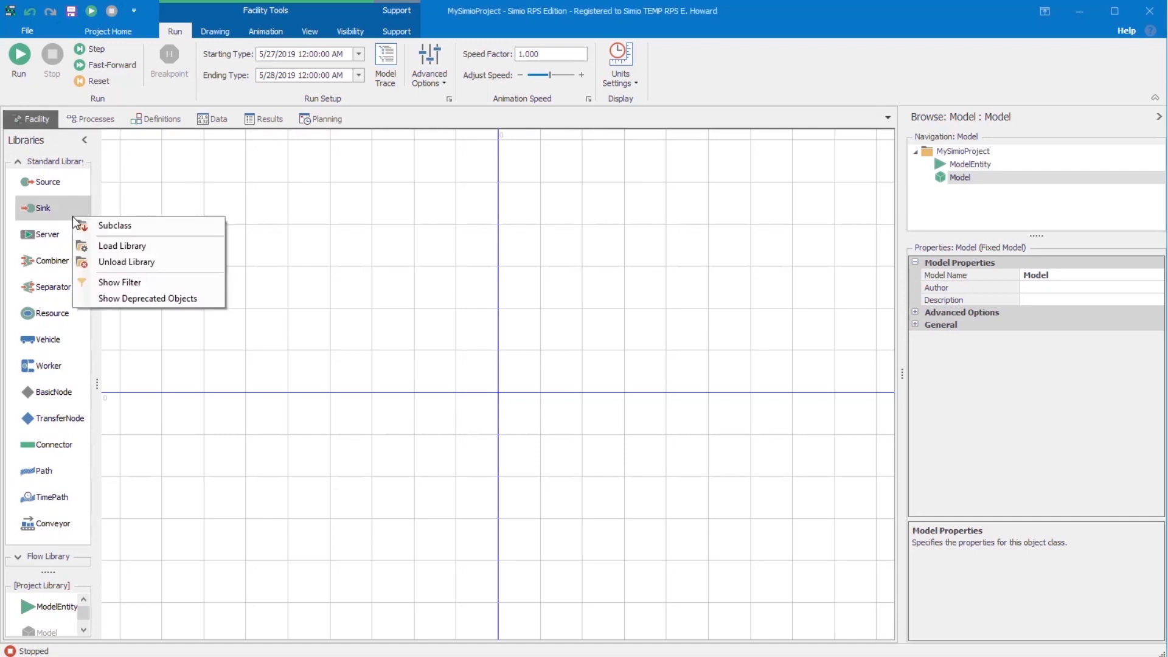
pyautogui.click(104, 297)
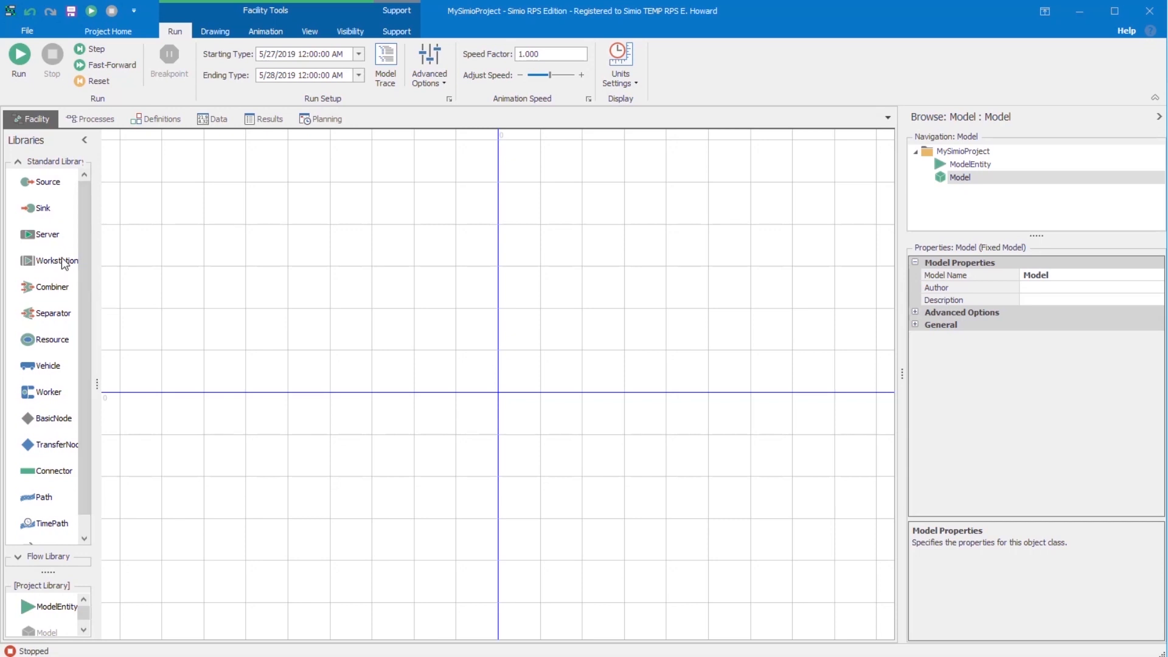
pyautogui.moveTo(63, 262)
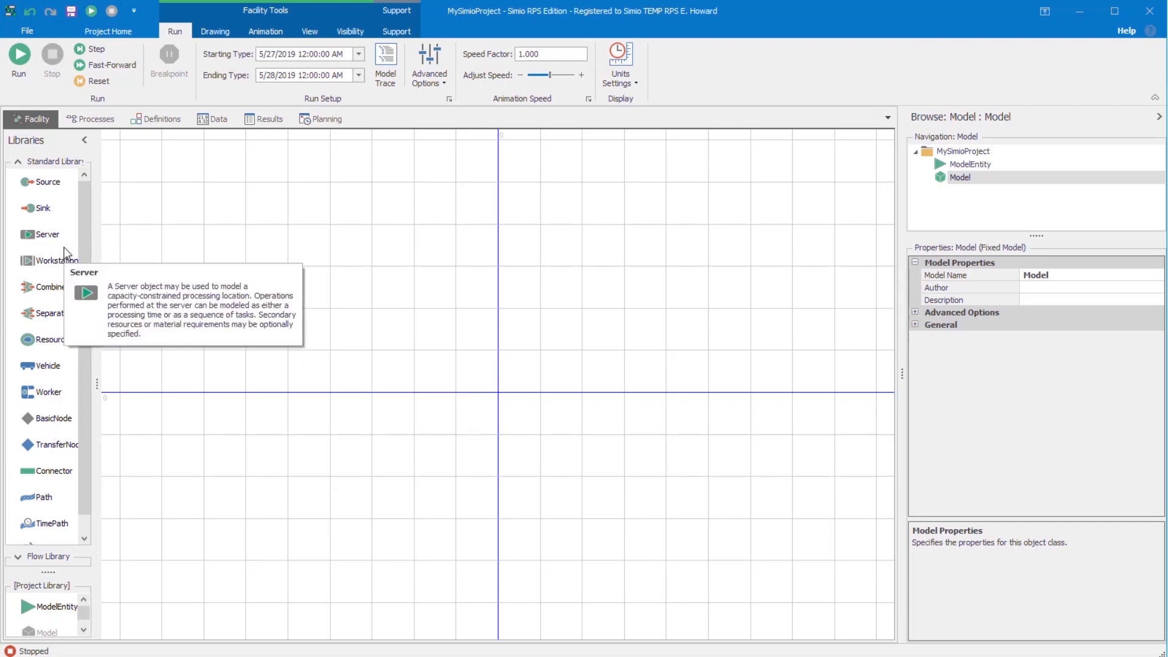
pyautogui.rightClick(64, 247)
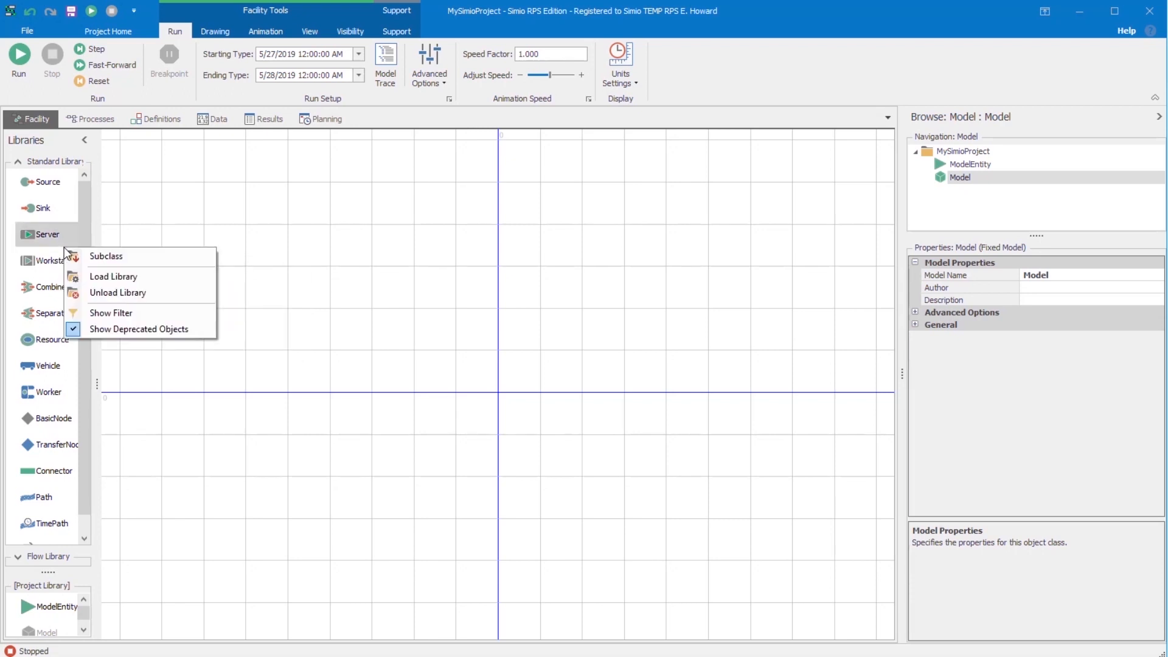
pyautogui.click(100, 329)
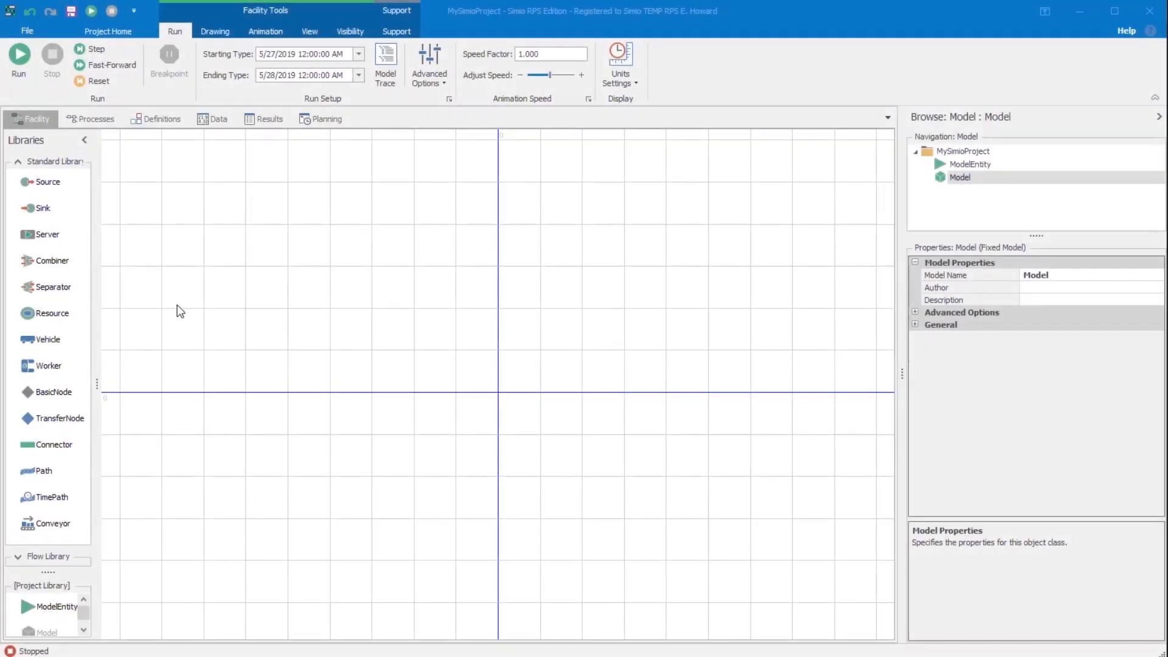
# Create a new process with a Release step and examine the step's advanced options
pyautogui.click(89, 119)
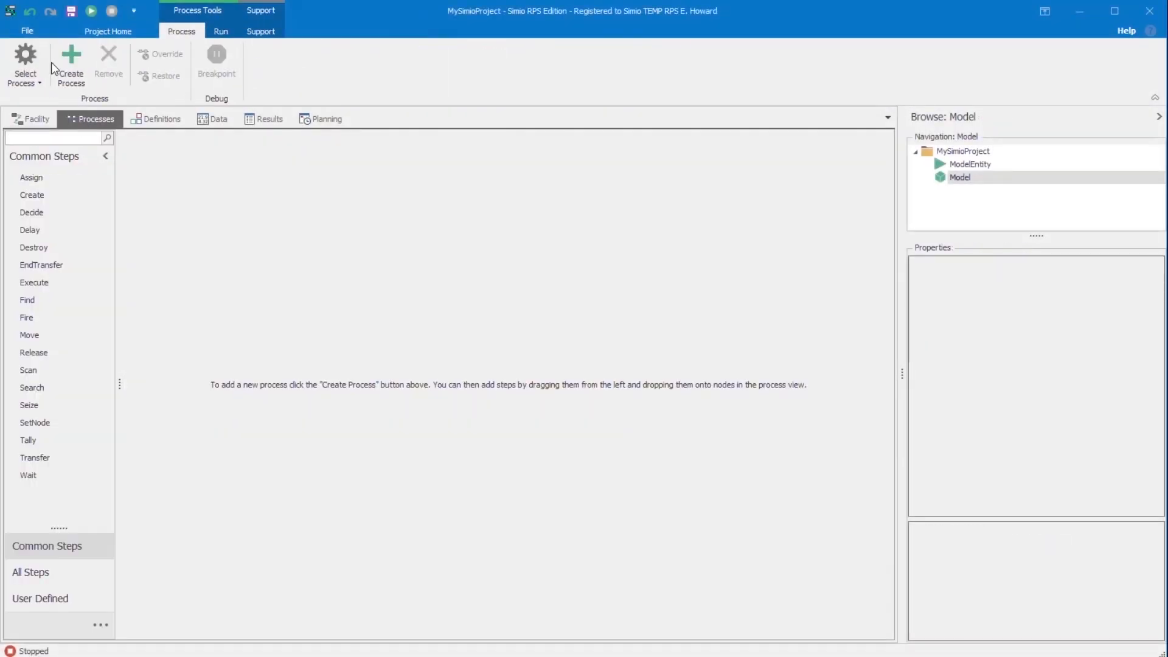
pyautogui.click(69, 58)
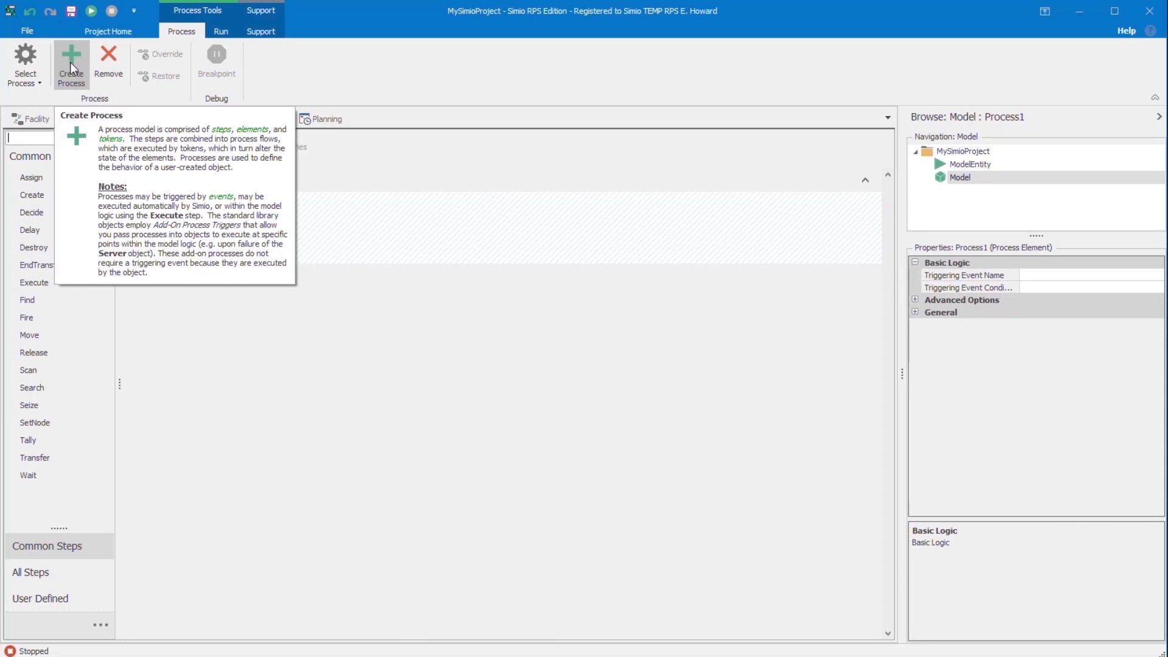
pyautogui.moveTo(33, 352); pyautogui.dragTo(228, 235)
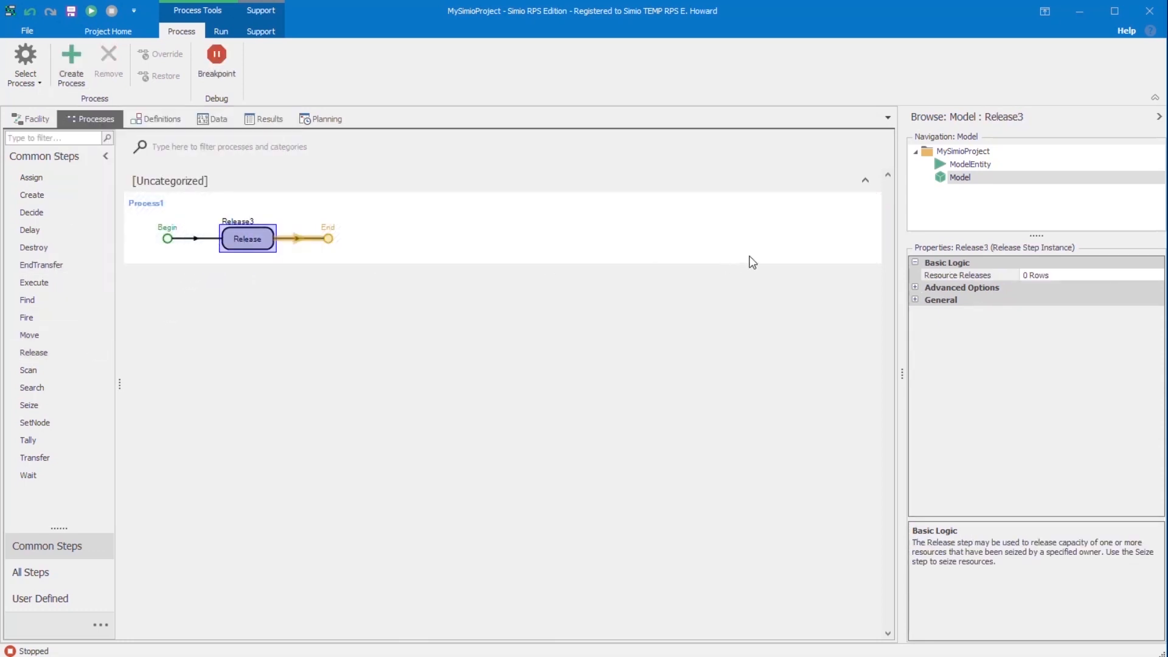
pyautogui.click(913, 286)
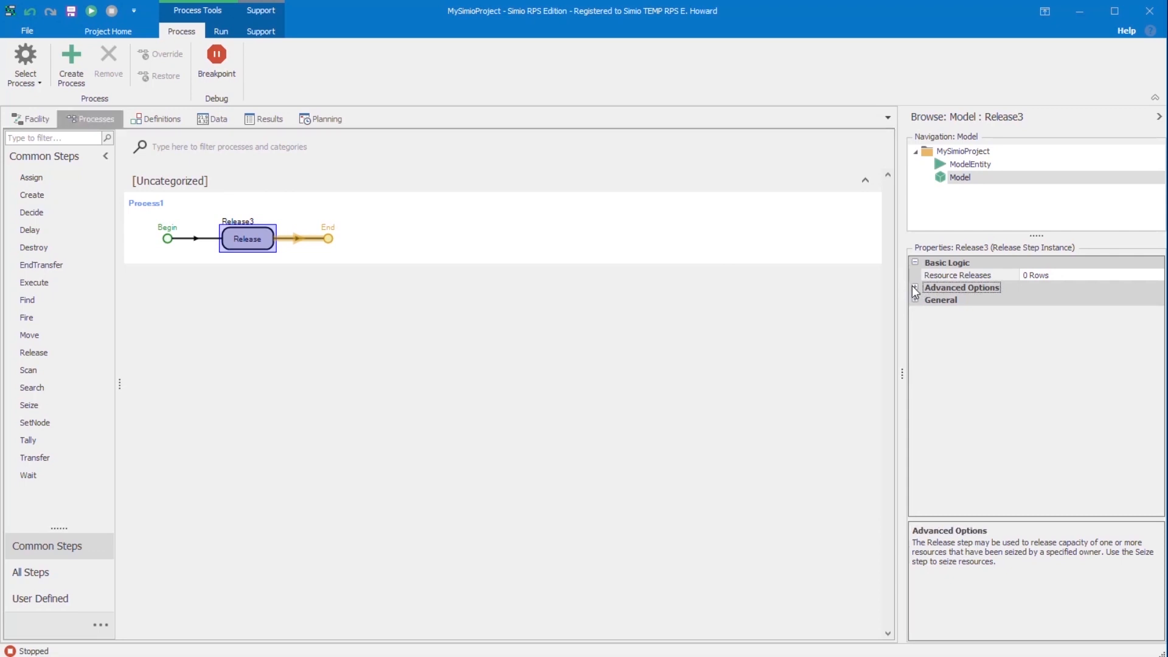
pyautogui.click(914, 287)
pyautogui.click(1053, 340)
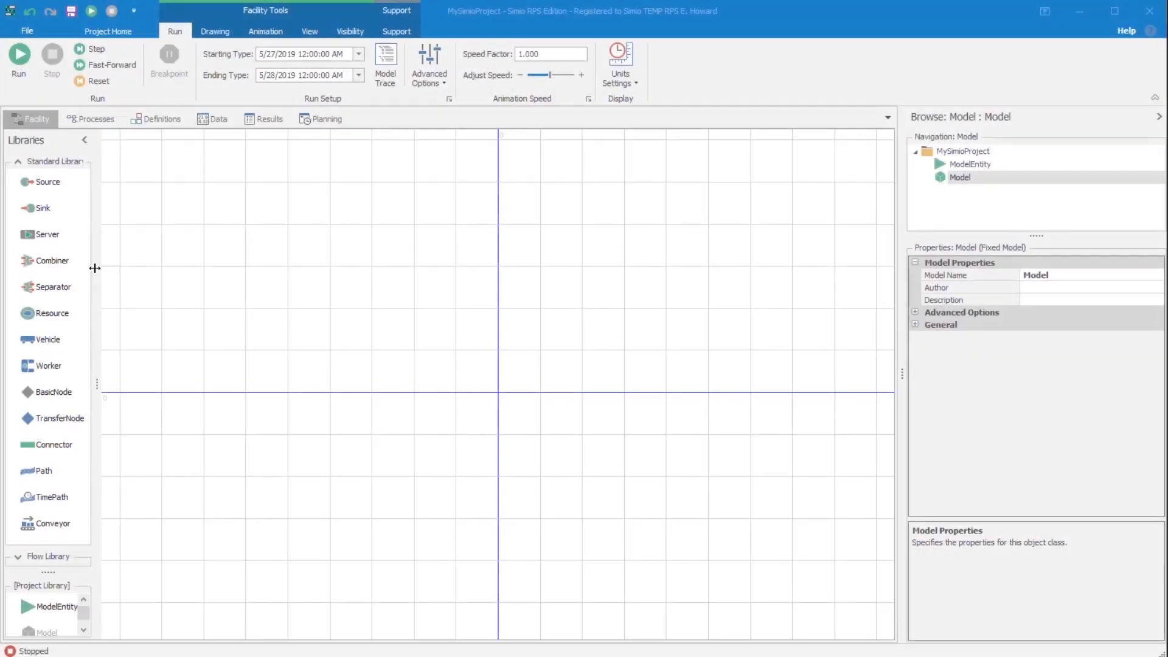
# Place a Server from the Standard Library in the facility model and position it at the origin
pyautogui.click(36, 233)
pyautogui.click(316, 364)
pyautogui.moveTo(318, 366); pyautogui.dragTo(499, 385)
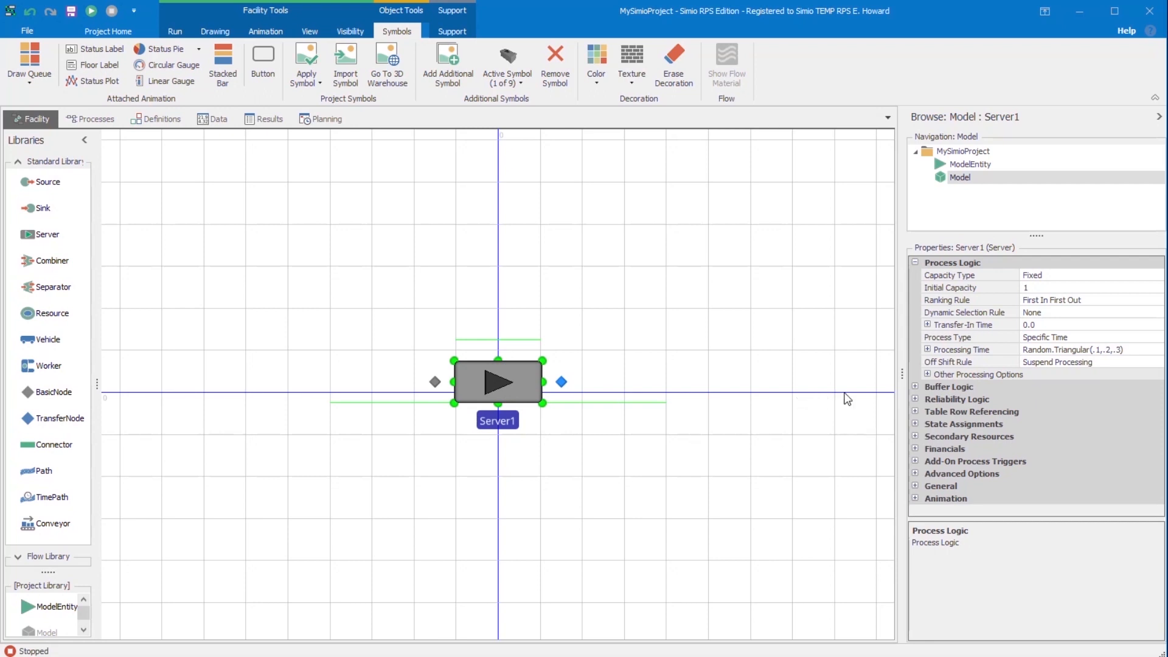
# Examine the Immediately Try Seize and Immediately Try Allocate When Released settings among the server's Other Processing Options
pyautogui.click(925, 379)
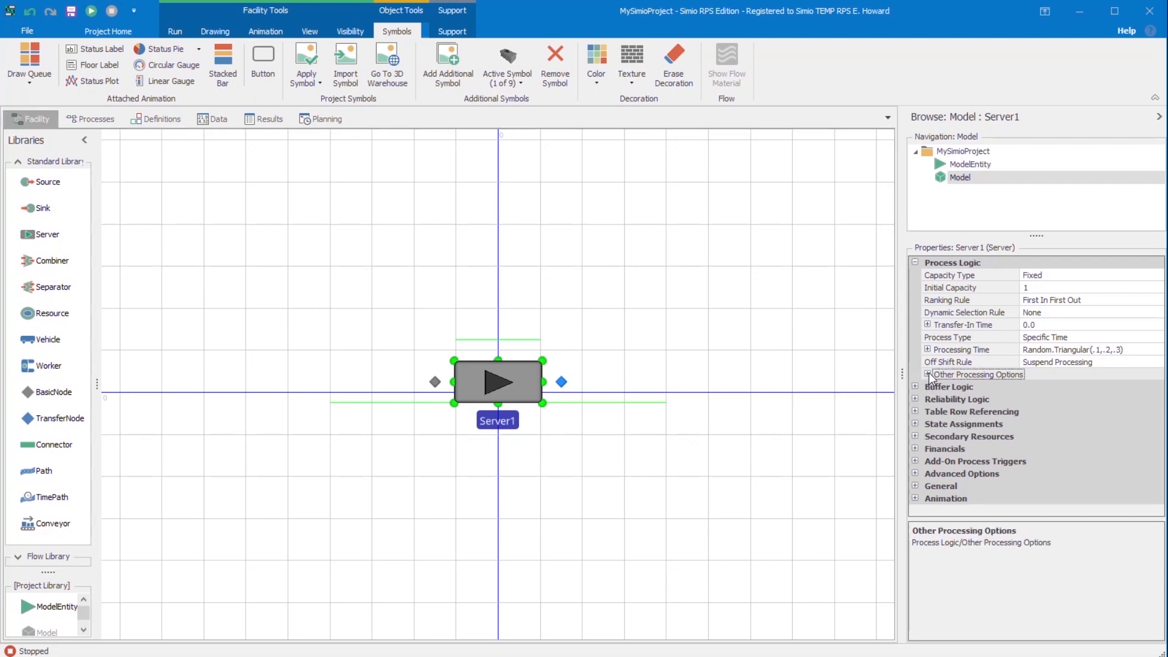
pyautogui.click(928, 375)
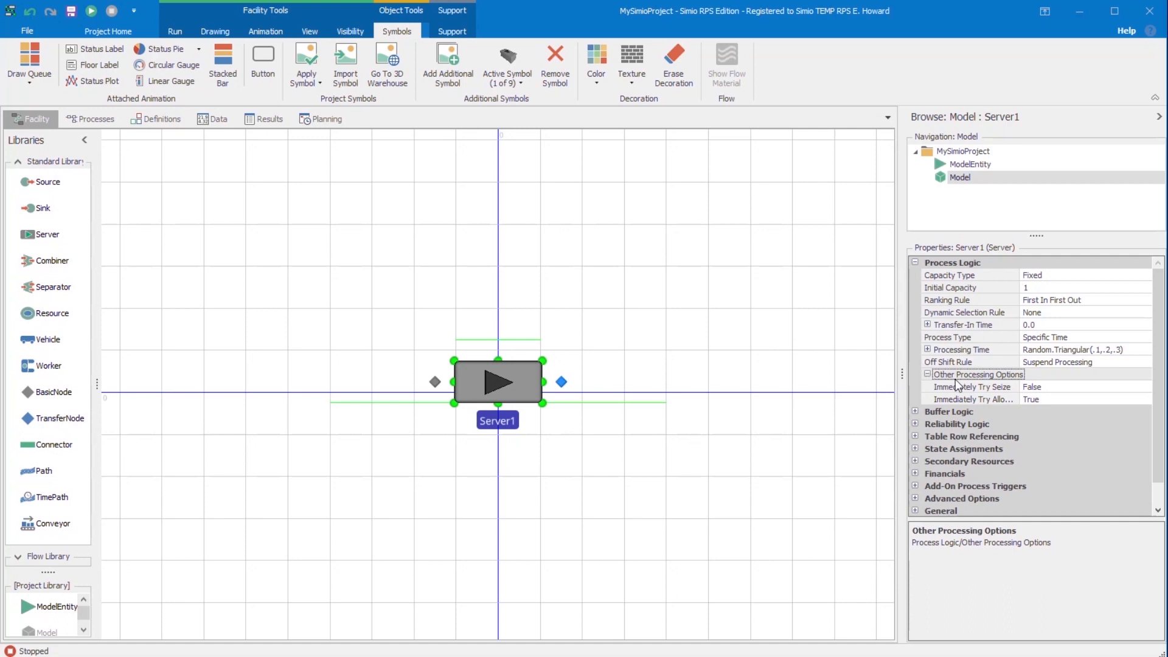
pyautogui.click(1058, 387)
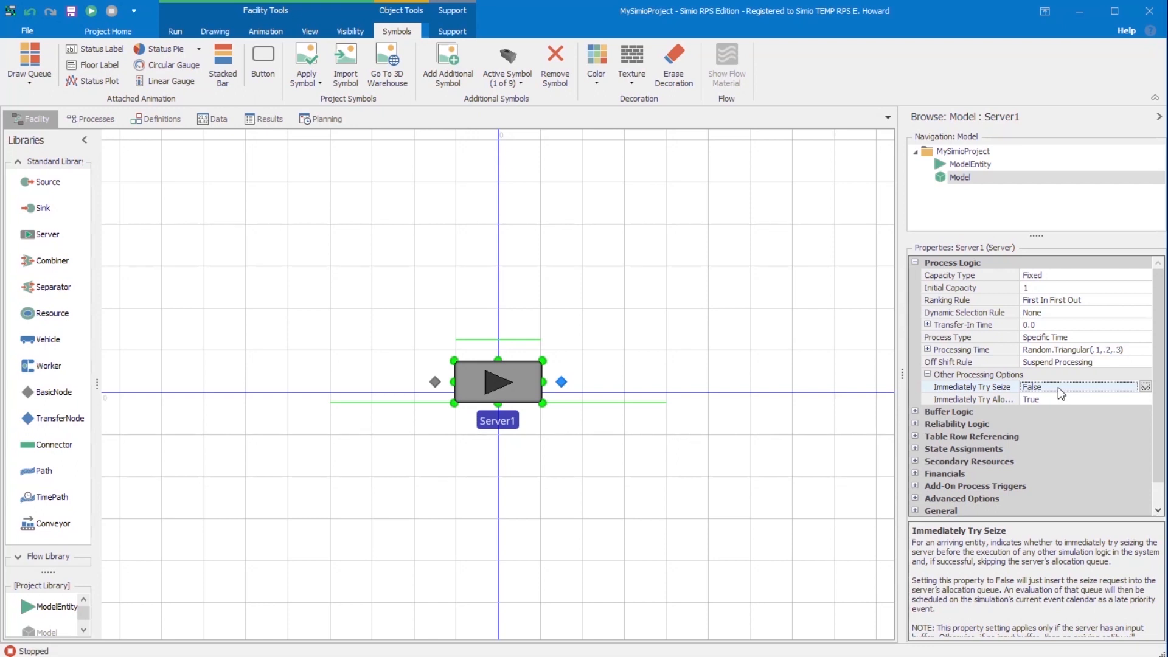
pyautogui.click(1062, 399)
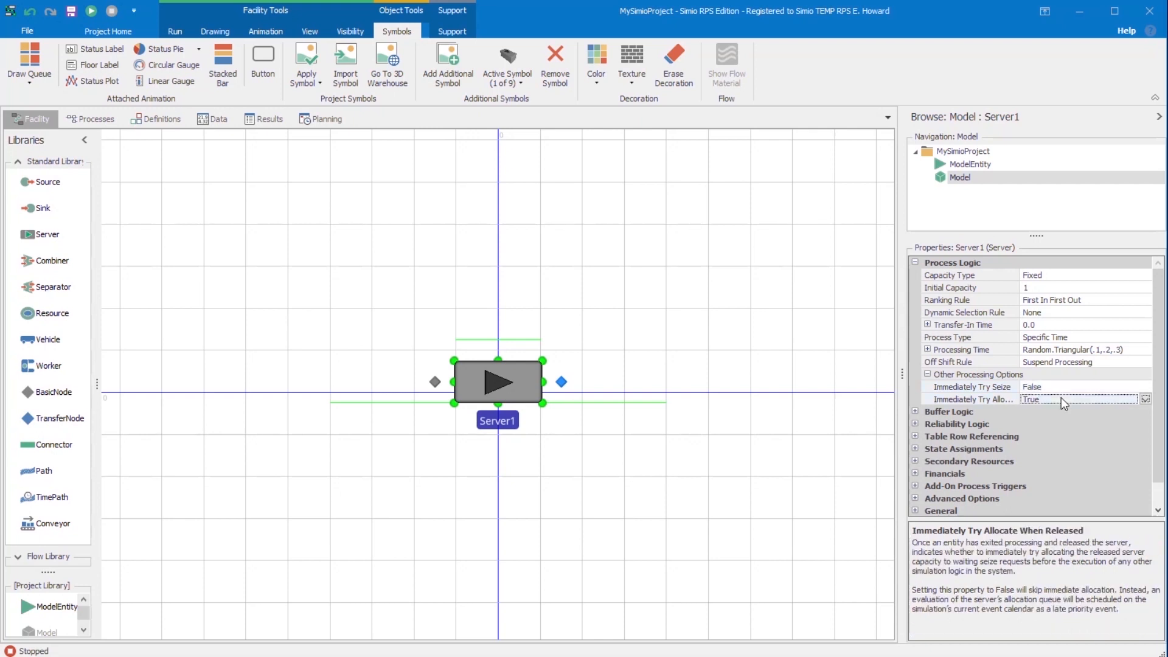